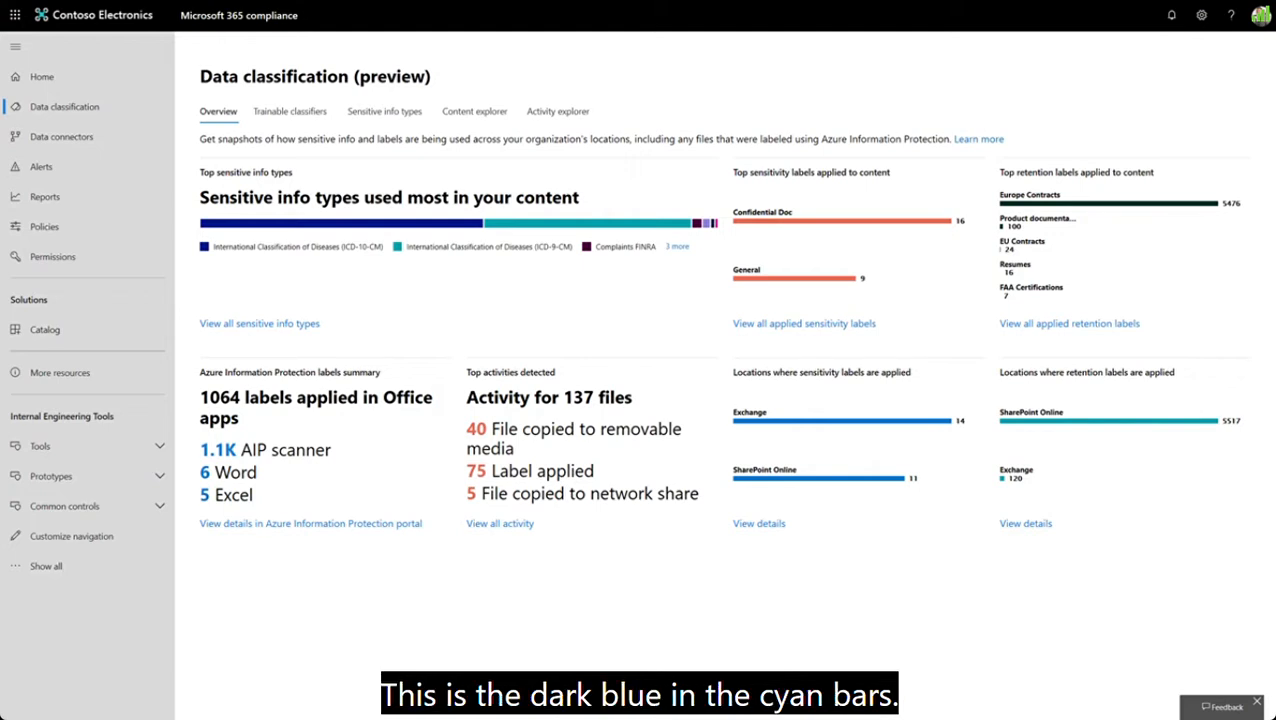
# - Show the remaining top sensitive info types, and list the SharePoint files containing EU Debit Card Number in Content explorer
pyautogui.click(677, 247)
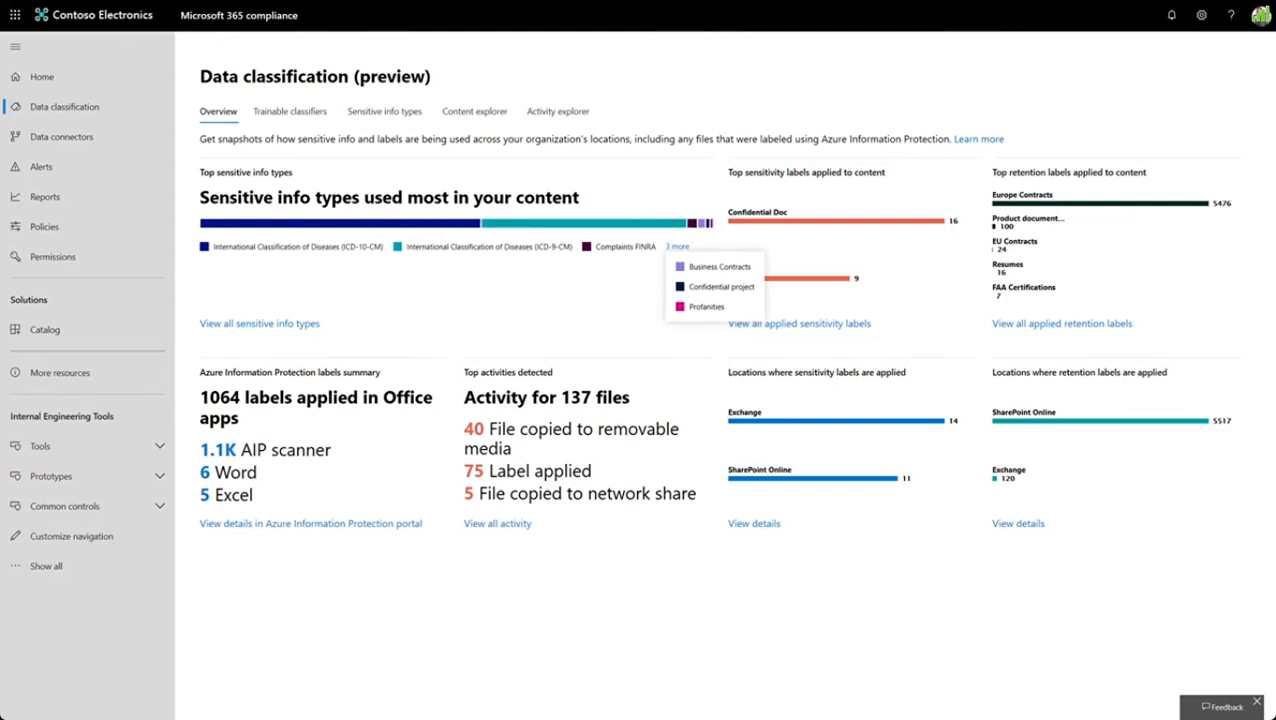
pyautogui.click(475, 112)
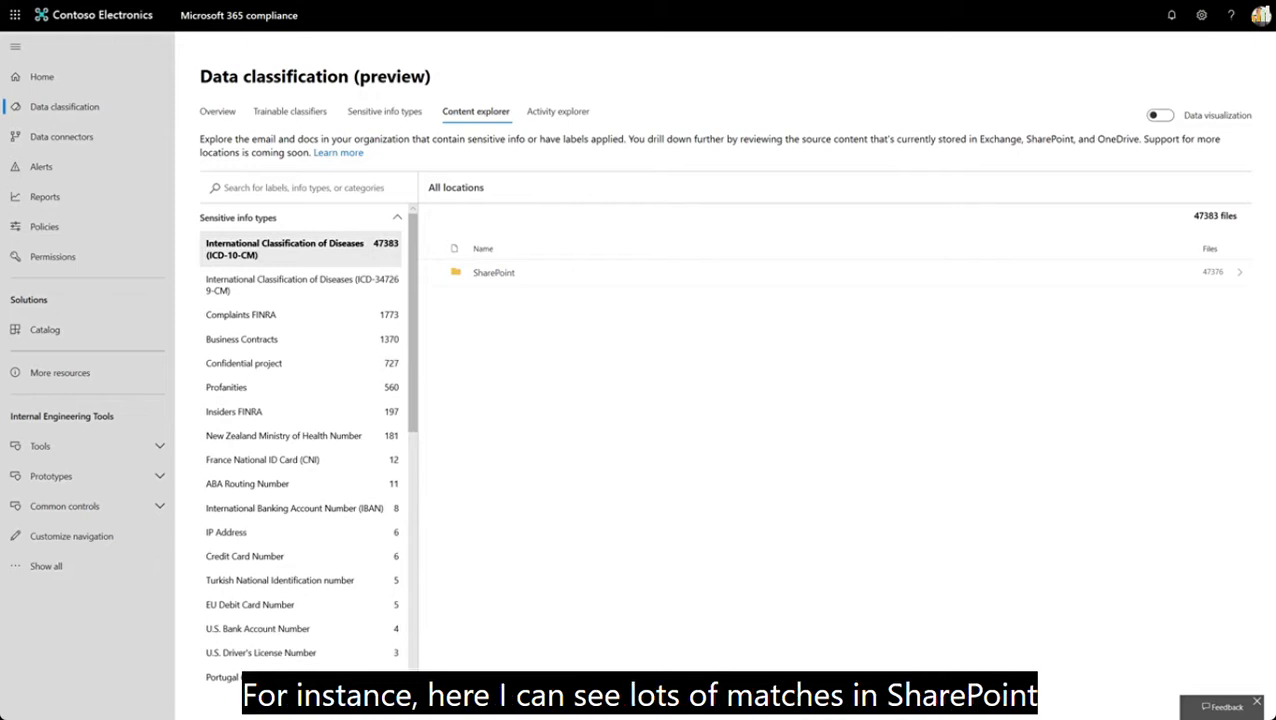
pyautogui.click(253, 605)
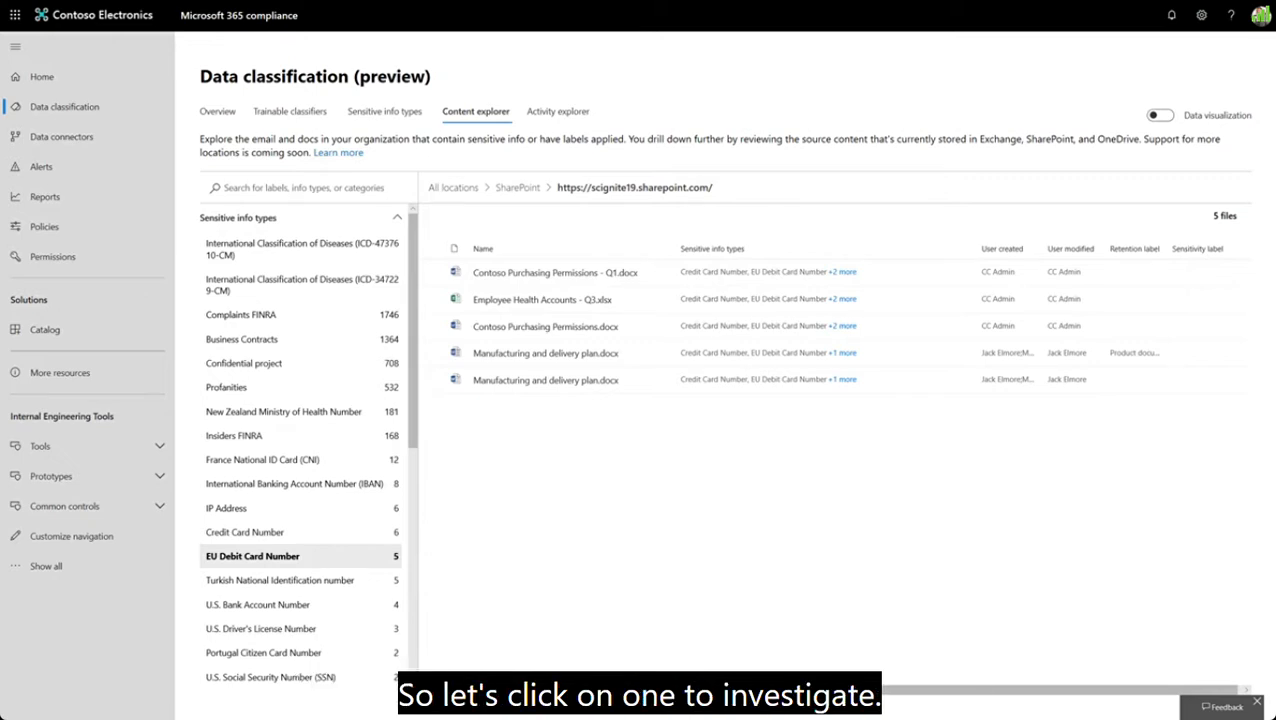
# - View the sensitive info matches and confidence for Contoso Purchasing Permissions.docx, and examine the source of Contoso Purchasing Permissions - Q1.docx
pyautogui.click(842, 326)
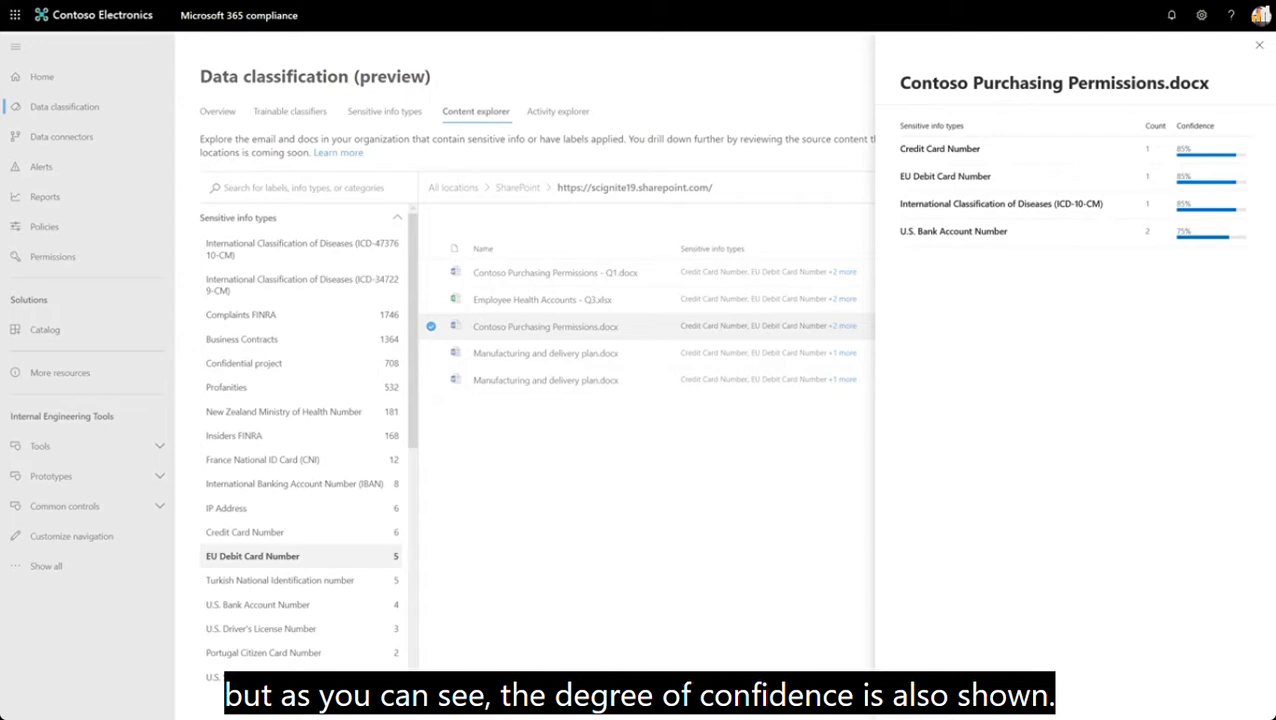
pyautogui.press('Escape')
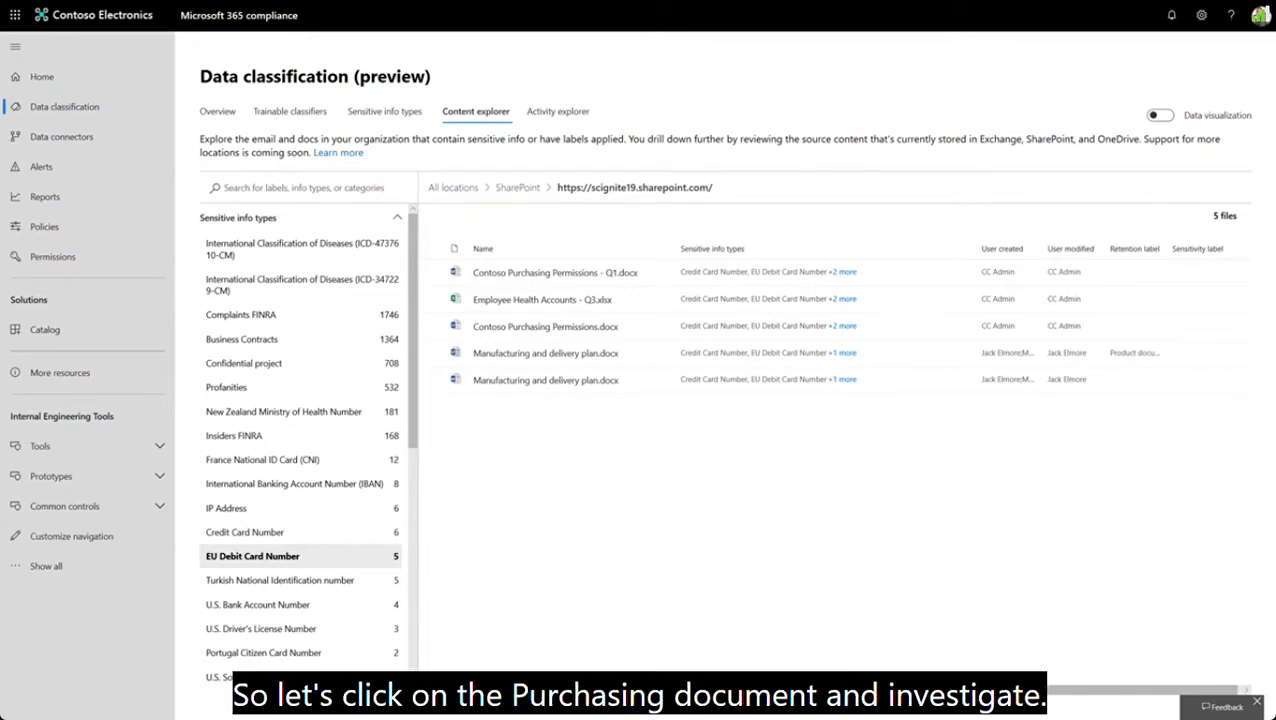
pyautogui.click(555, 273)
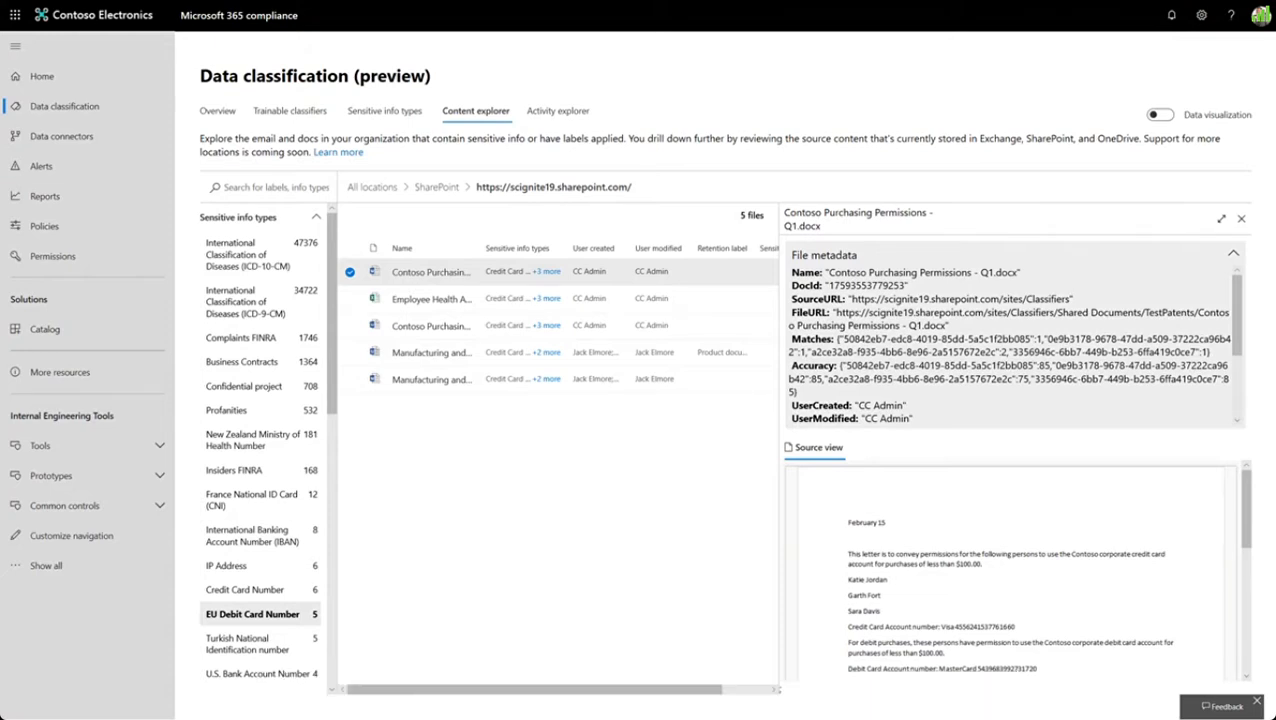
pyautogui.scroll(-2, 1010, 340)
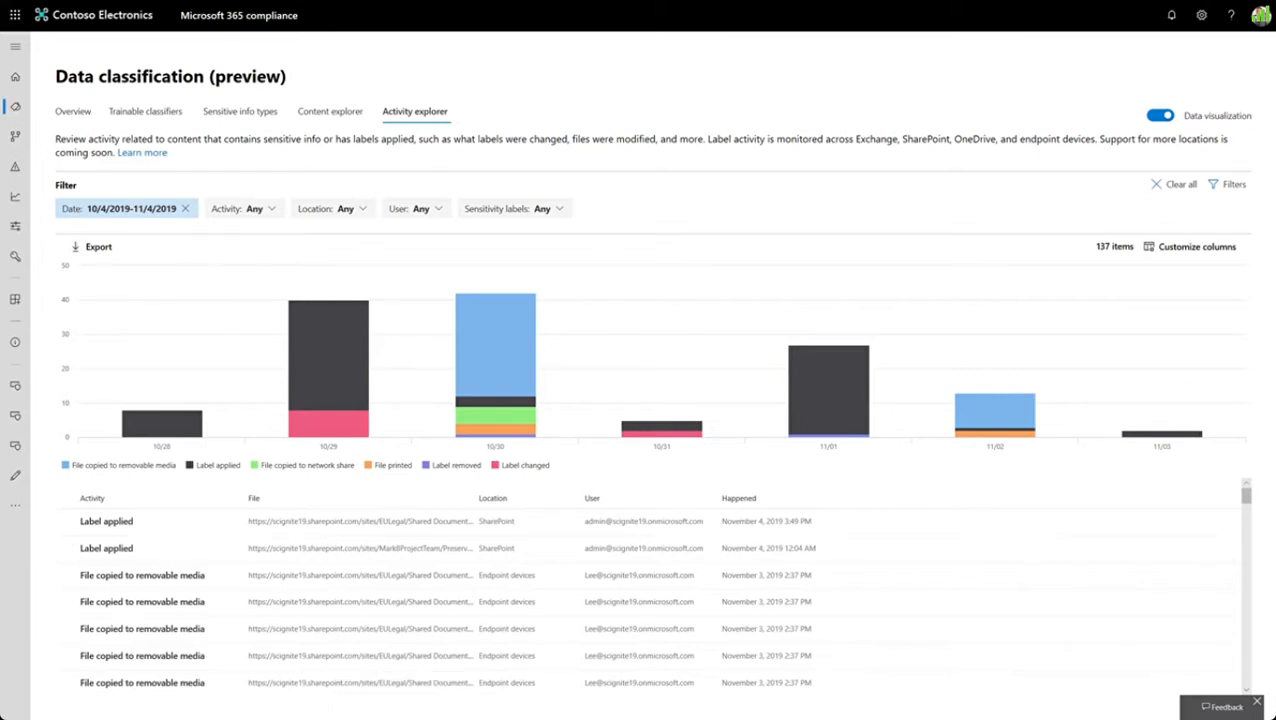
# - Add a File path filter to the Activity explorer's filter set
pyautogui.click(244, 209)
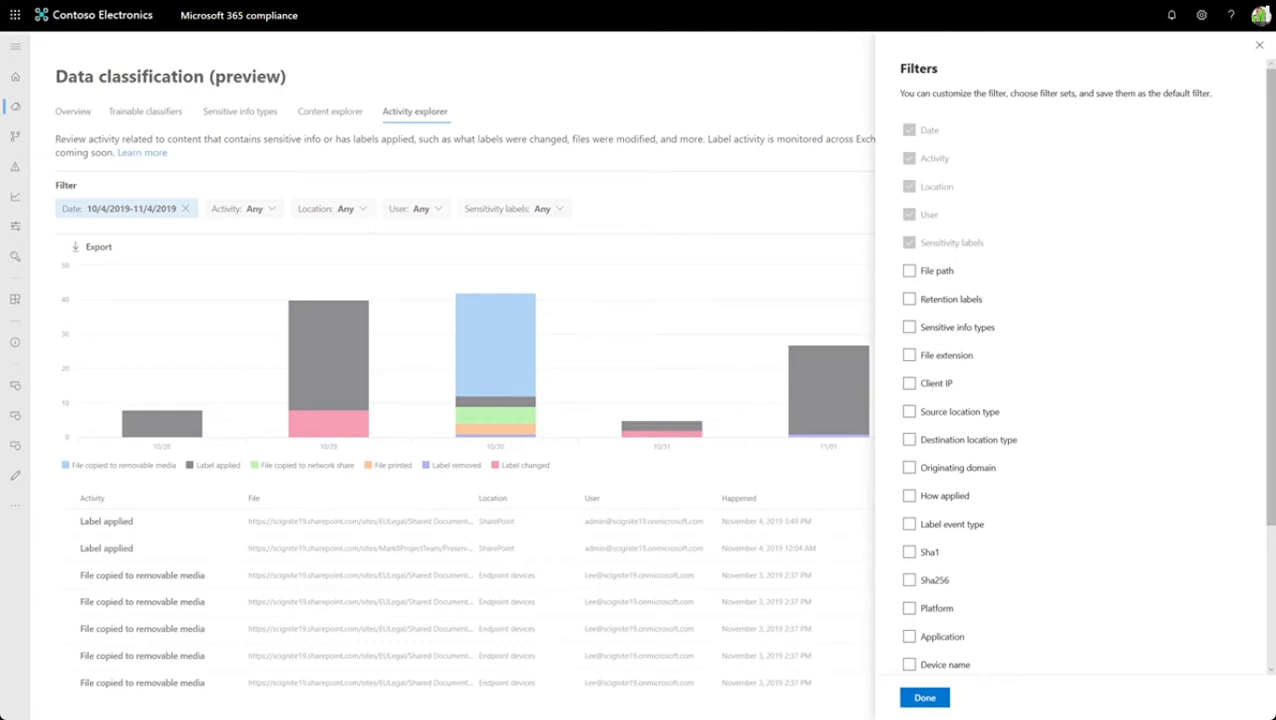
pyautogui.click(909, 271)
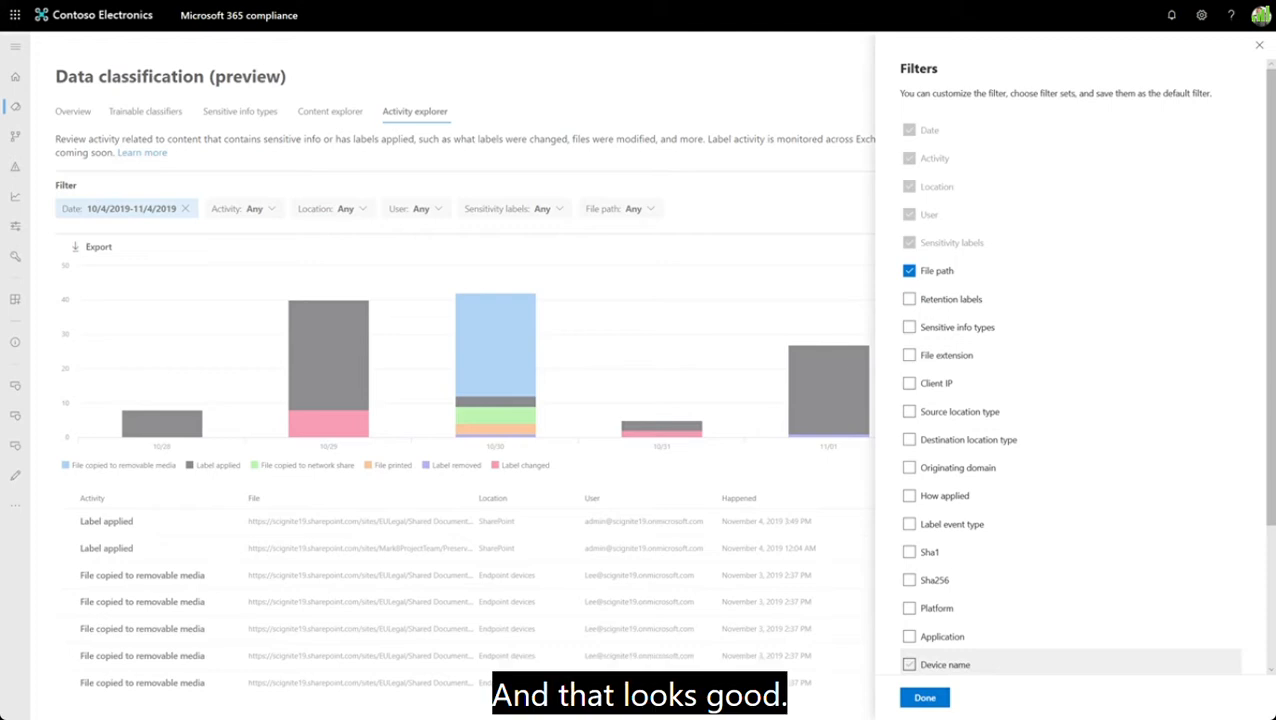
pyautogui.click(925, 698)
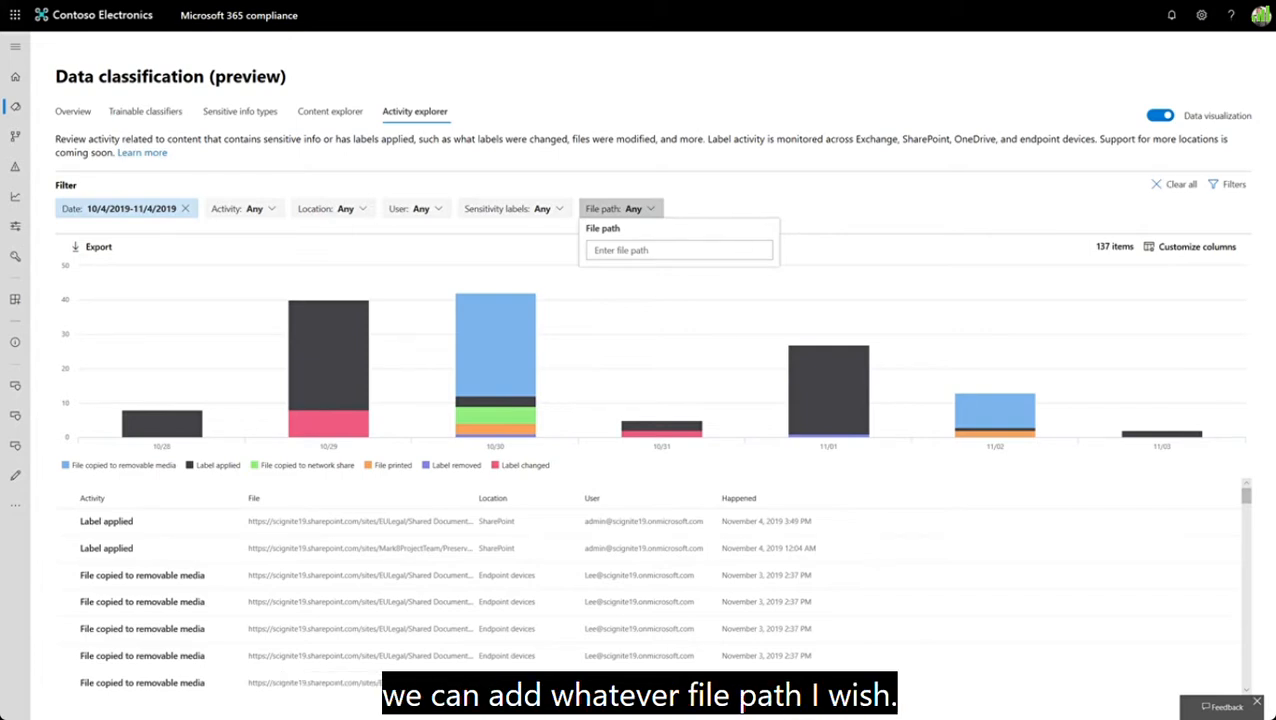
# - Add the Sensitivity label column to the Activity explorer's activity list
pyautogui.click(1190, 247)
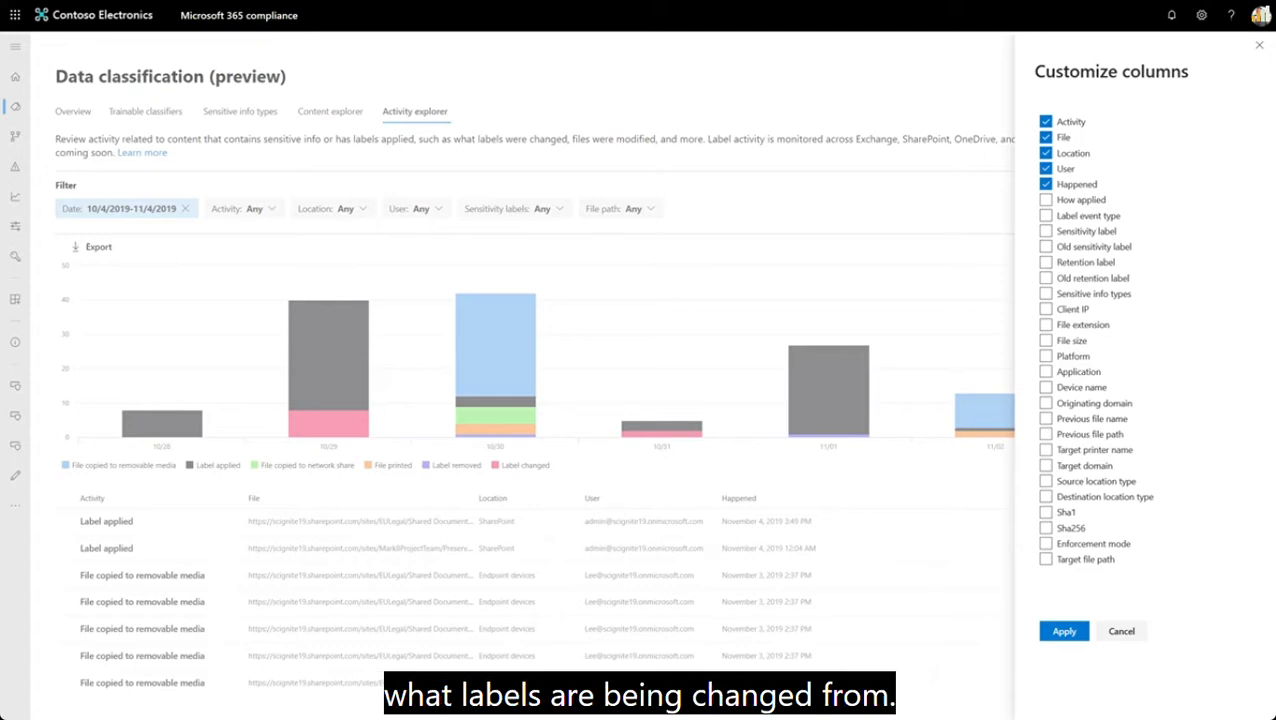
pyautogui.click(1046, 231)
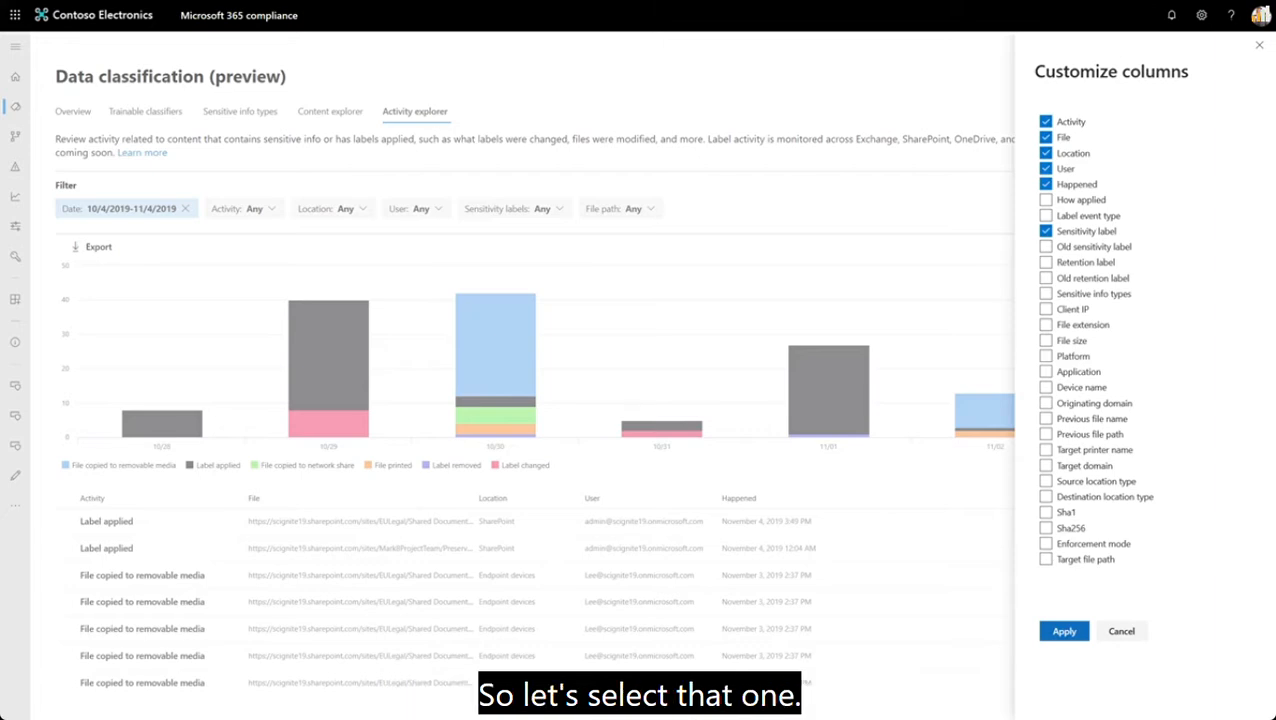
pyautogui.click(1064, 631)
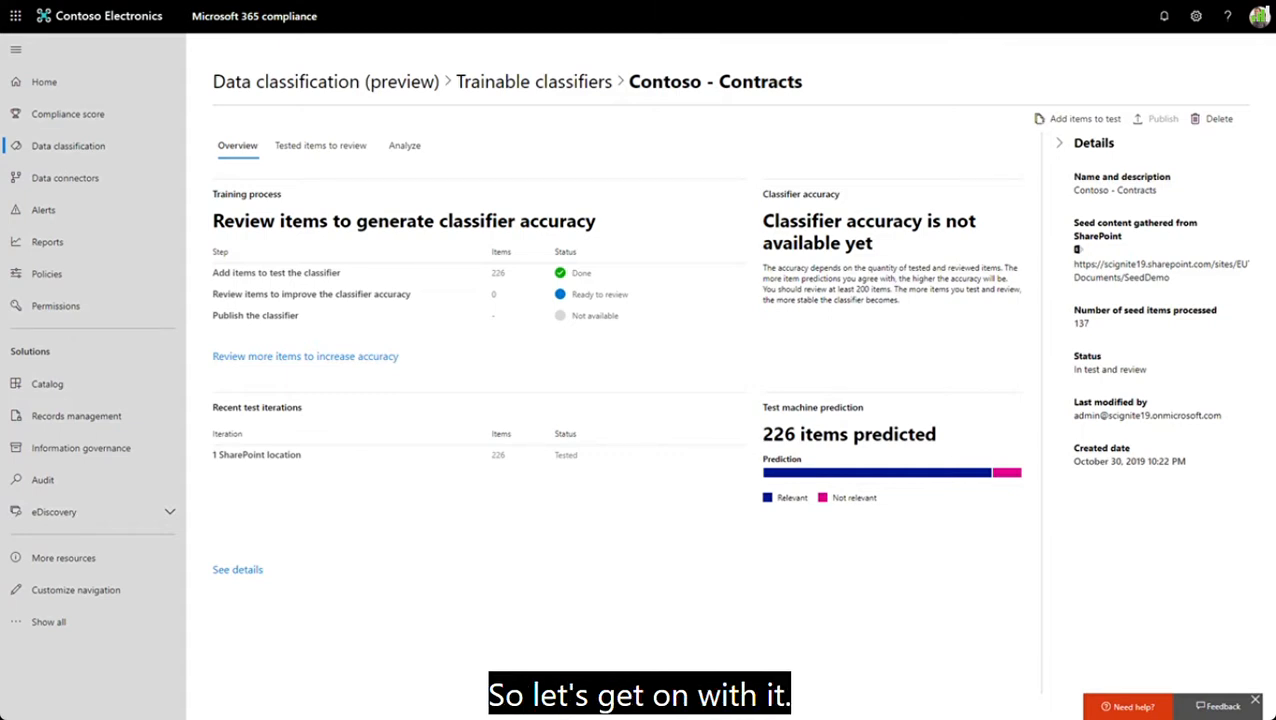
pyautogui.click(321, 146)
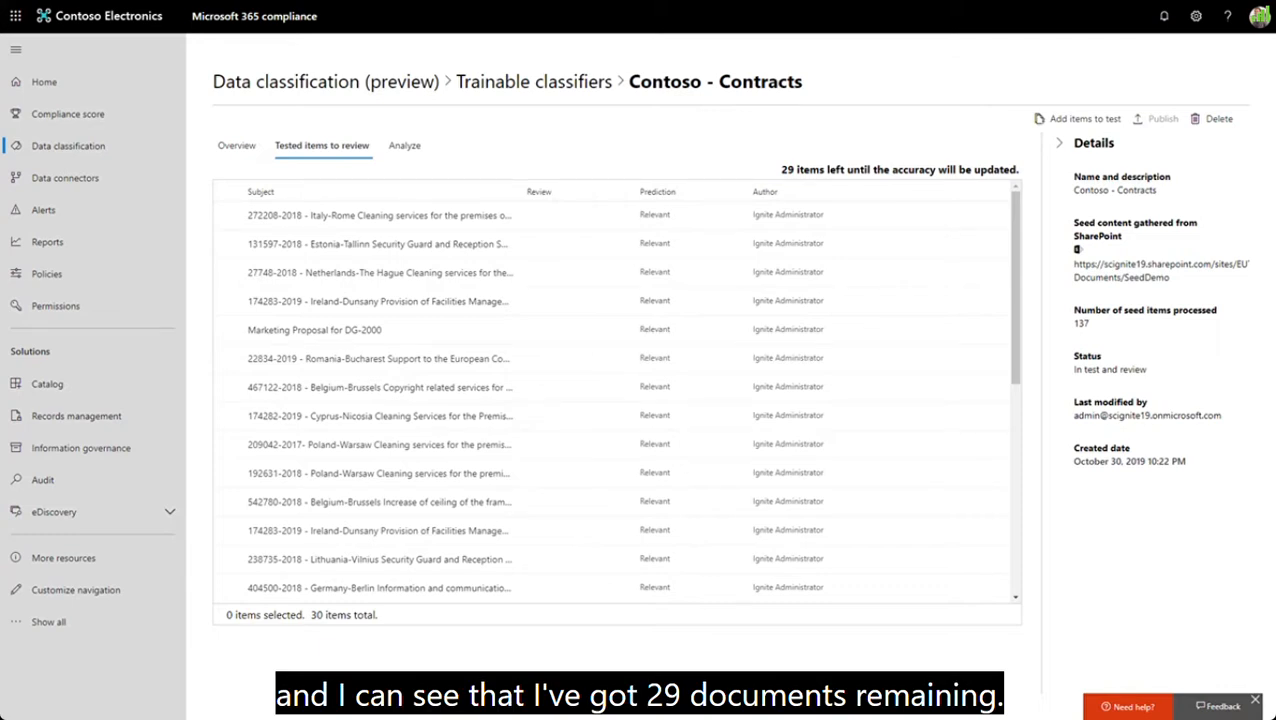
pyautogui.click(378, 301)
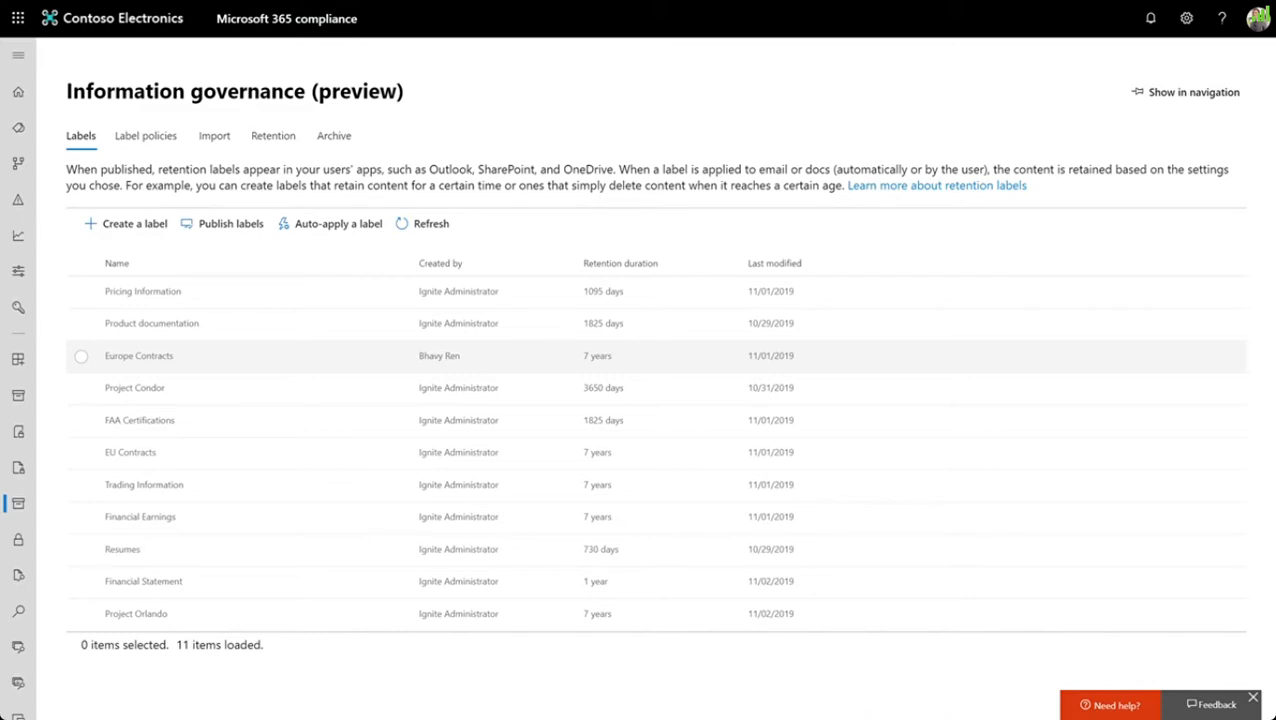
# - Open the Europe Contracts retention label in Information governance
pyautogui.click(139, 356)
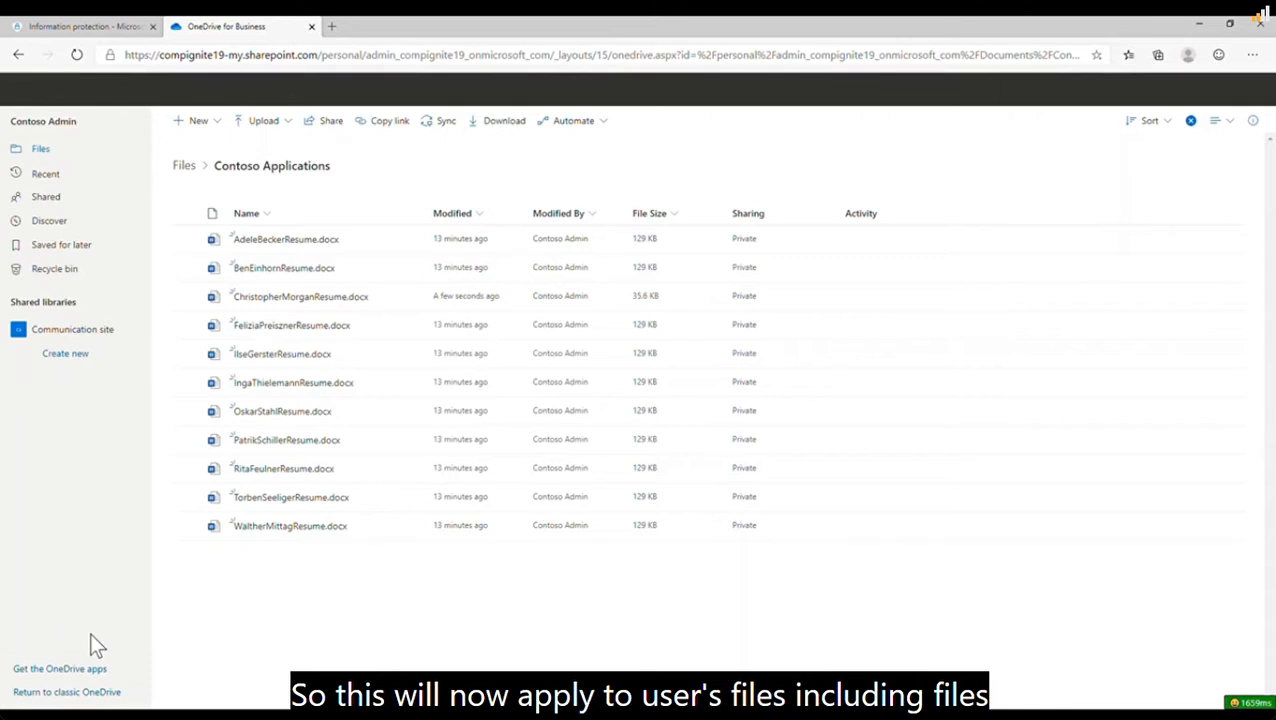
# - Open the most recently modified resume in the Contoso Applications folder and acknowledge its sensitivity policy tip
pyautogui.click(317, 296)
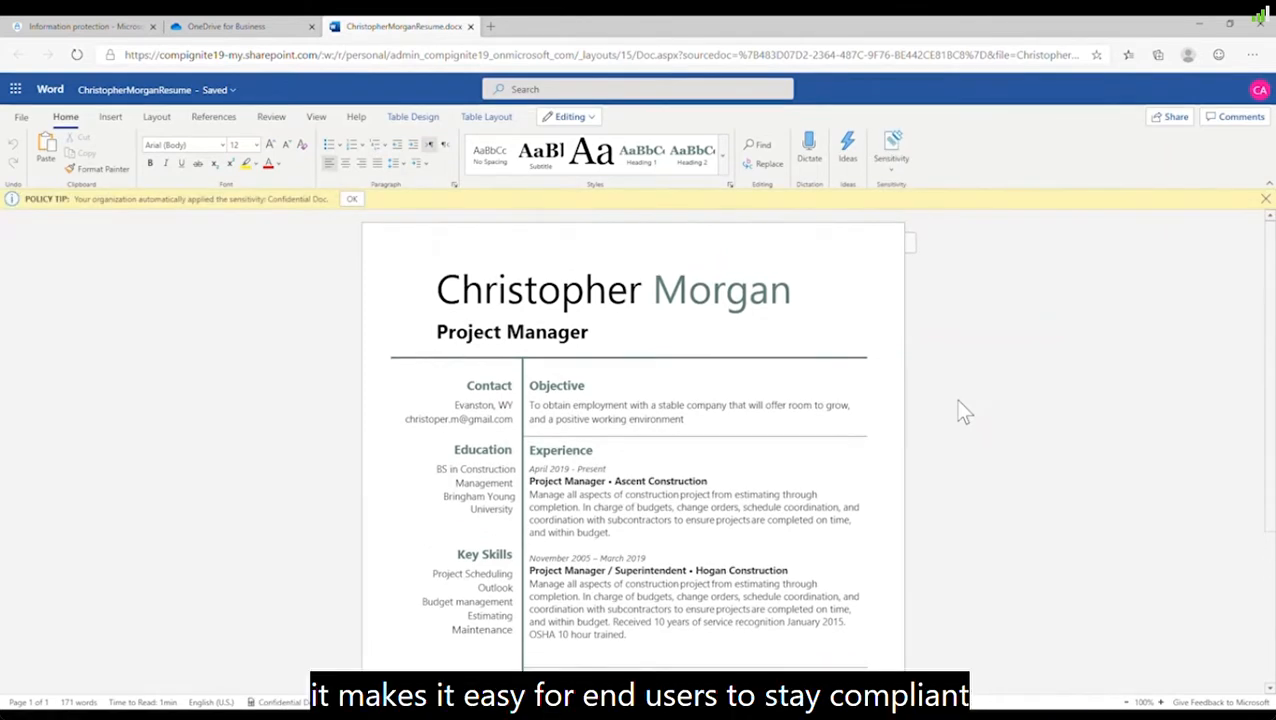
pyautogui.click(352, 199)
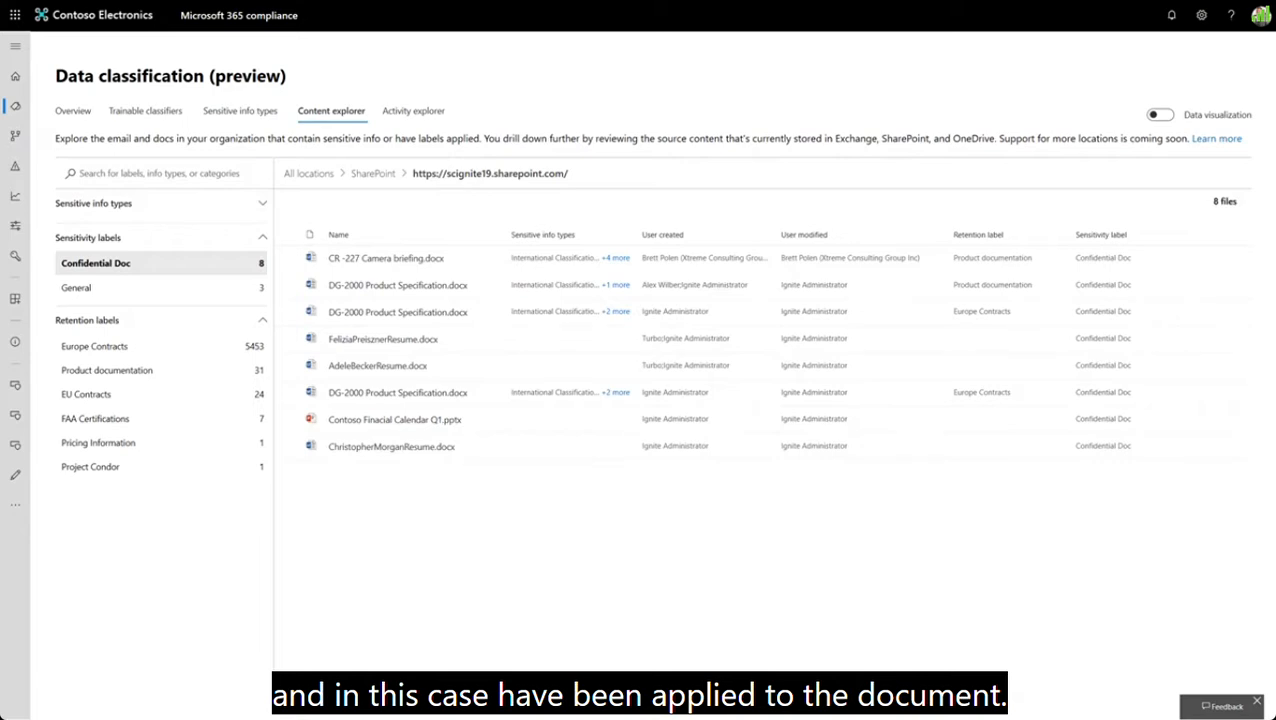
# - Preview the project manager's resume among the SharePoint files labelled Confidential Doc in Content explorer
pyautogui.click(391, 447)
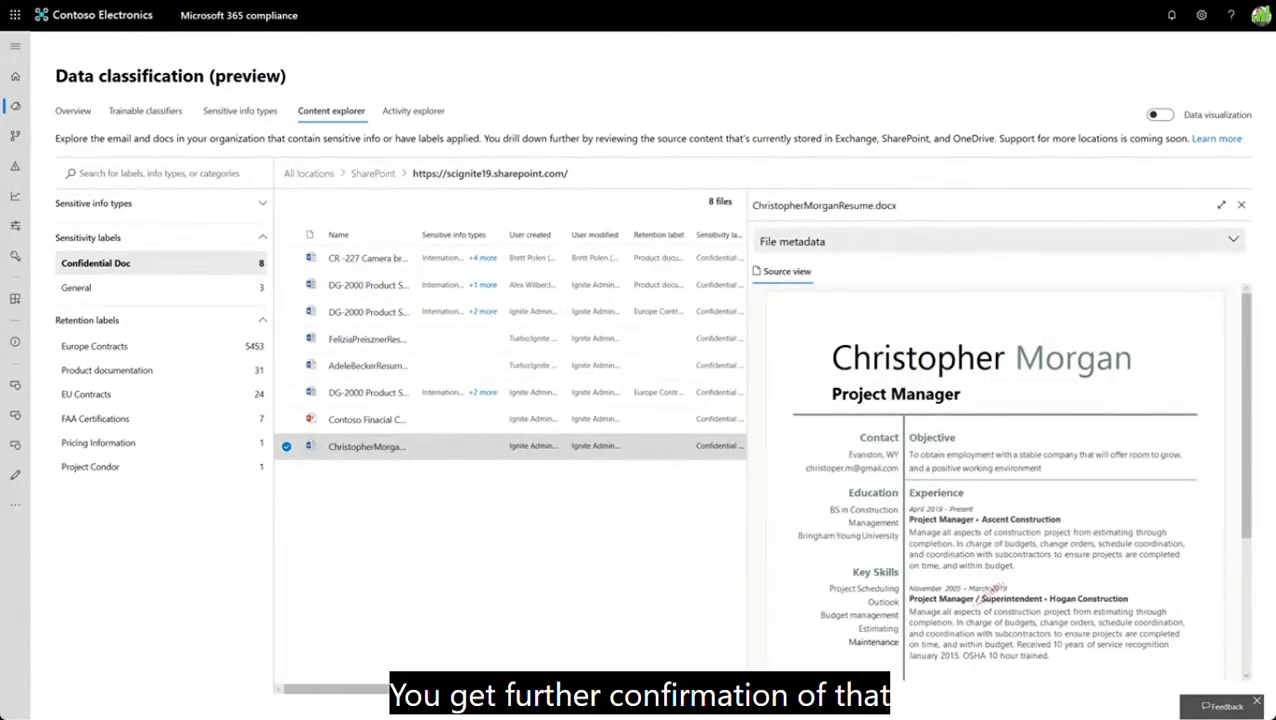
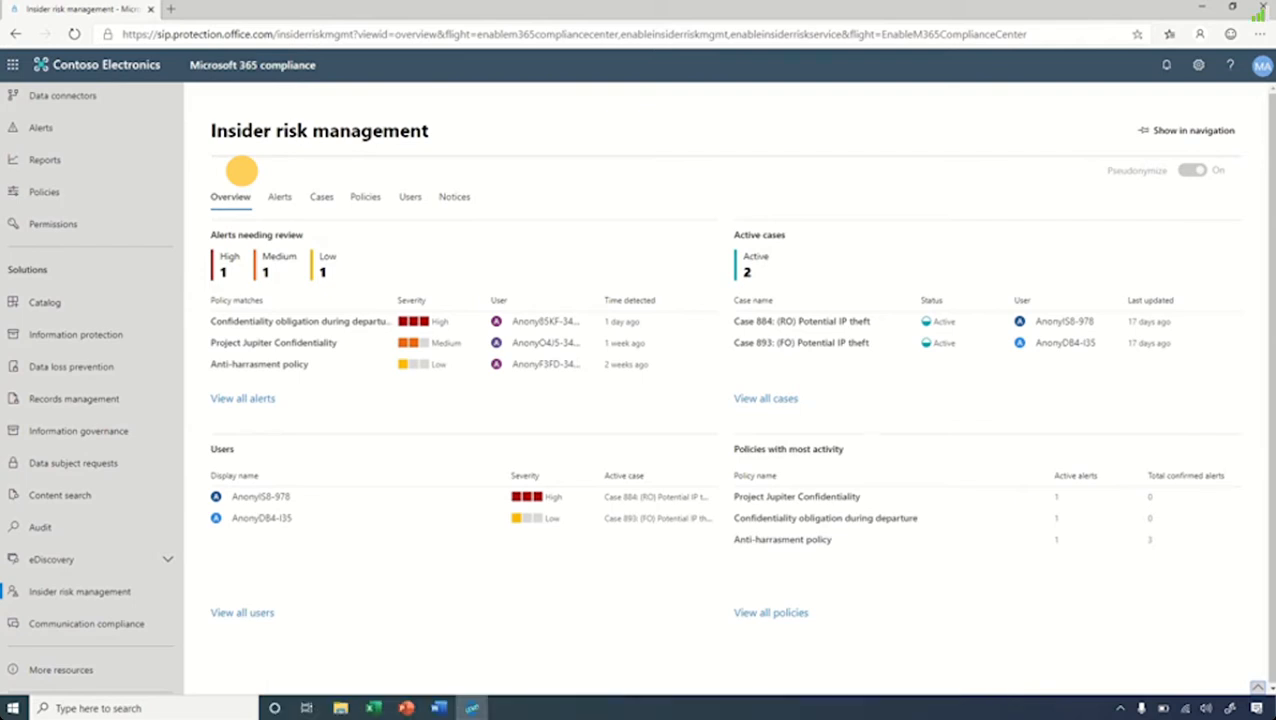
# - Confirm the high-severity Confidentiality obligation during departure alert and create a new case from it named "IP Theft case"
pyautogui.click(285, 188)
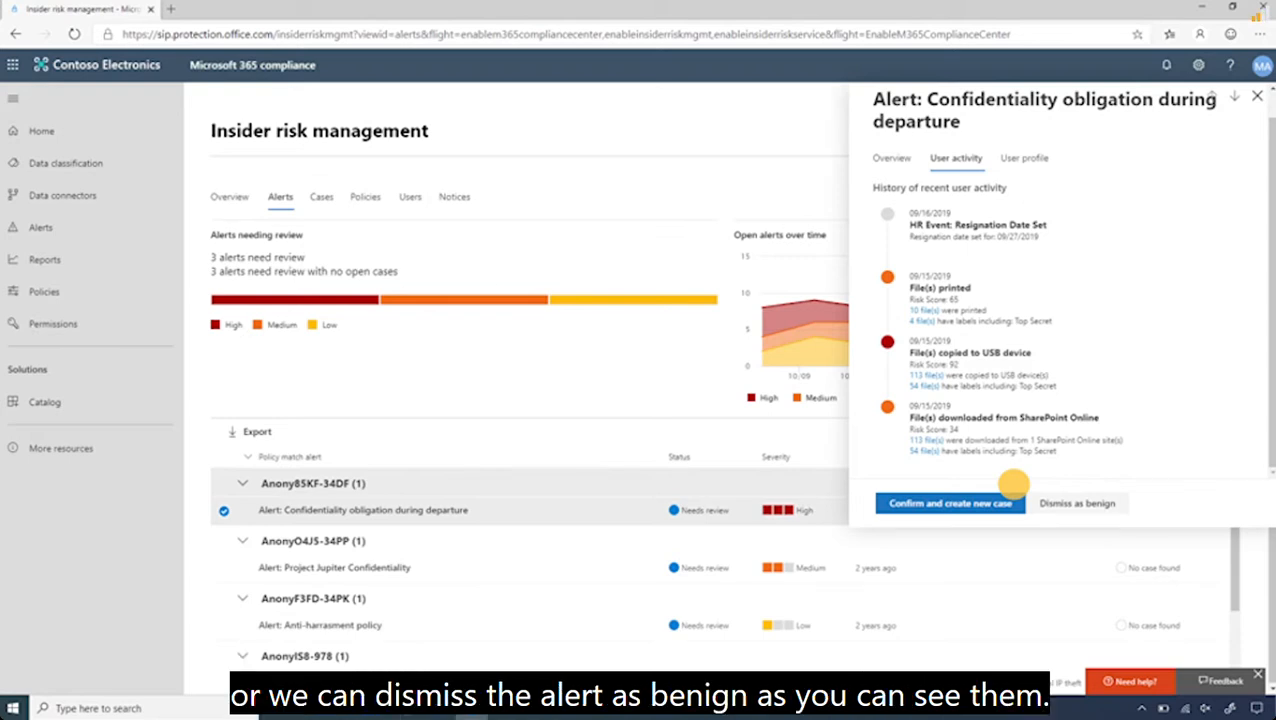
pyautogui.click(1008, 500)
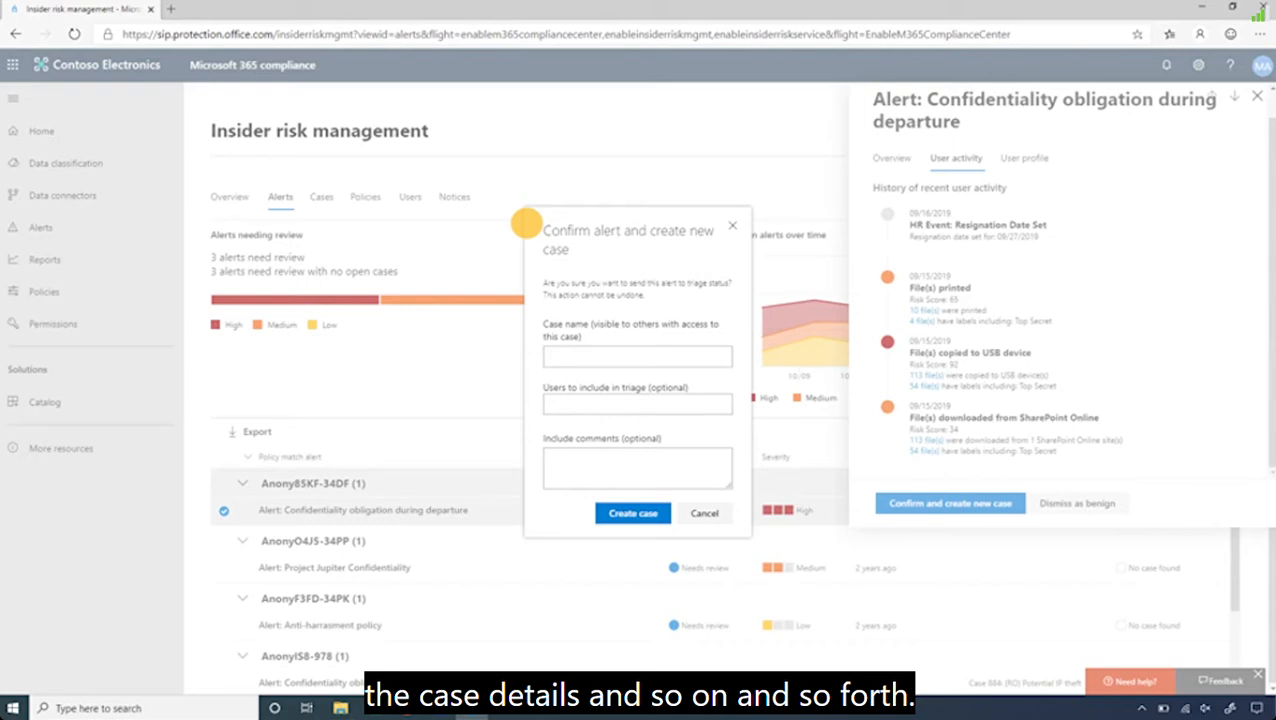
pyautogui.click(637, 357)
pyautogui.write('IP Theft case')
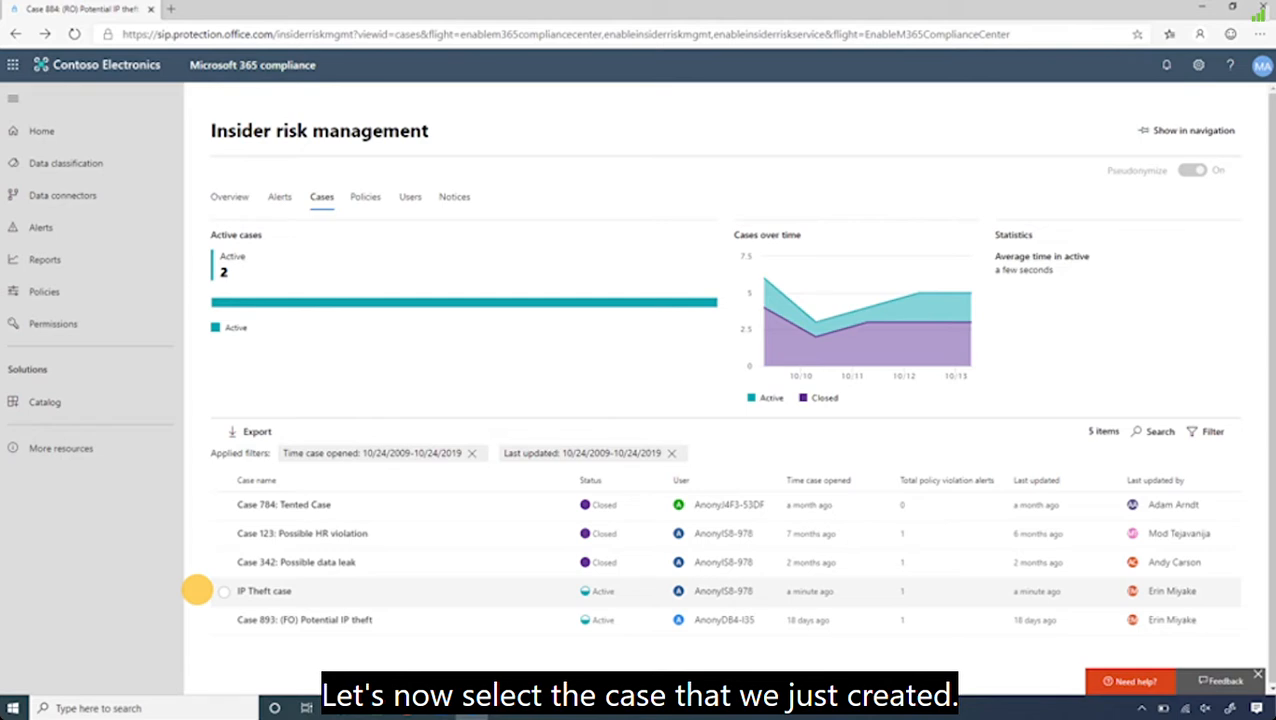
# - Open the IP Theft case and inspect the closed-case, resignation and latest file-copy events in its user activity chart
pyautogui.click(197, 590)
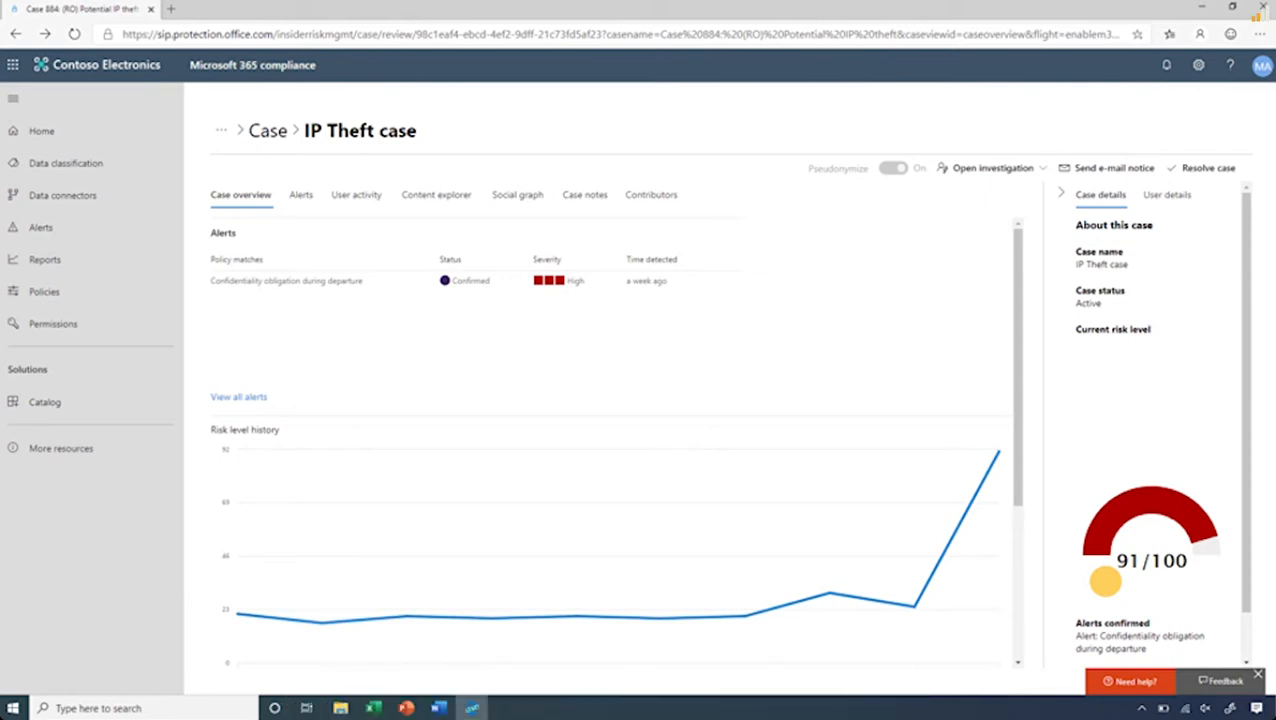
pyautogui.click(357, 194)
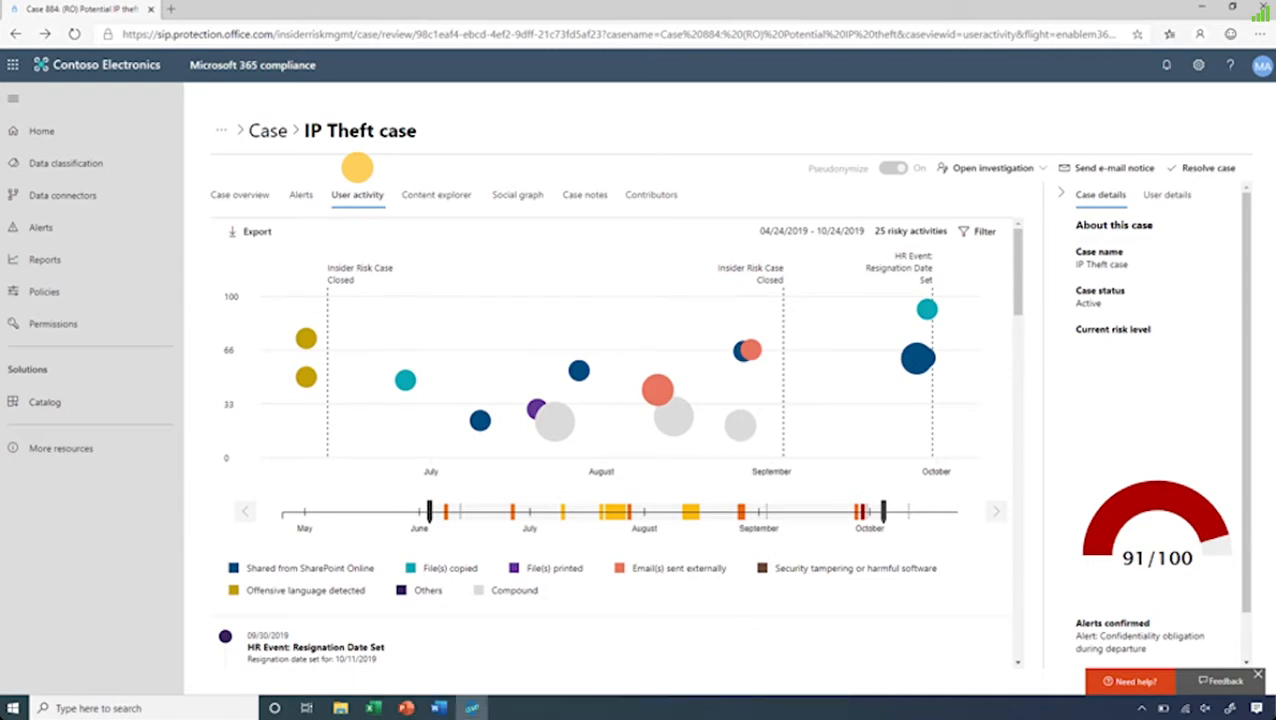
pyautogui.click(388, 275)
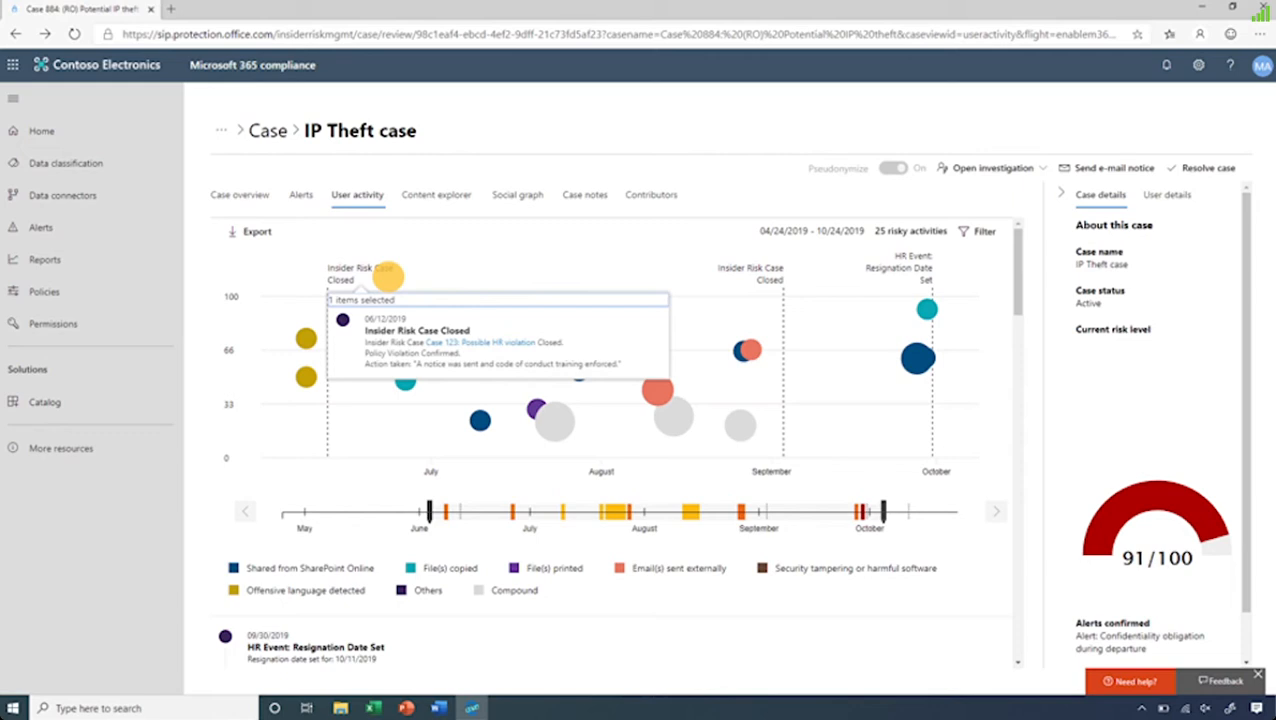
pyautogui.moveTo(524, 285)
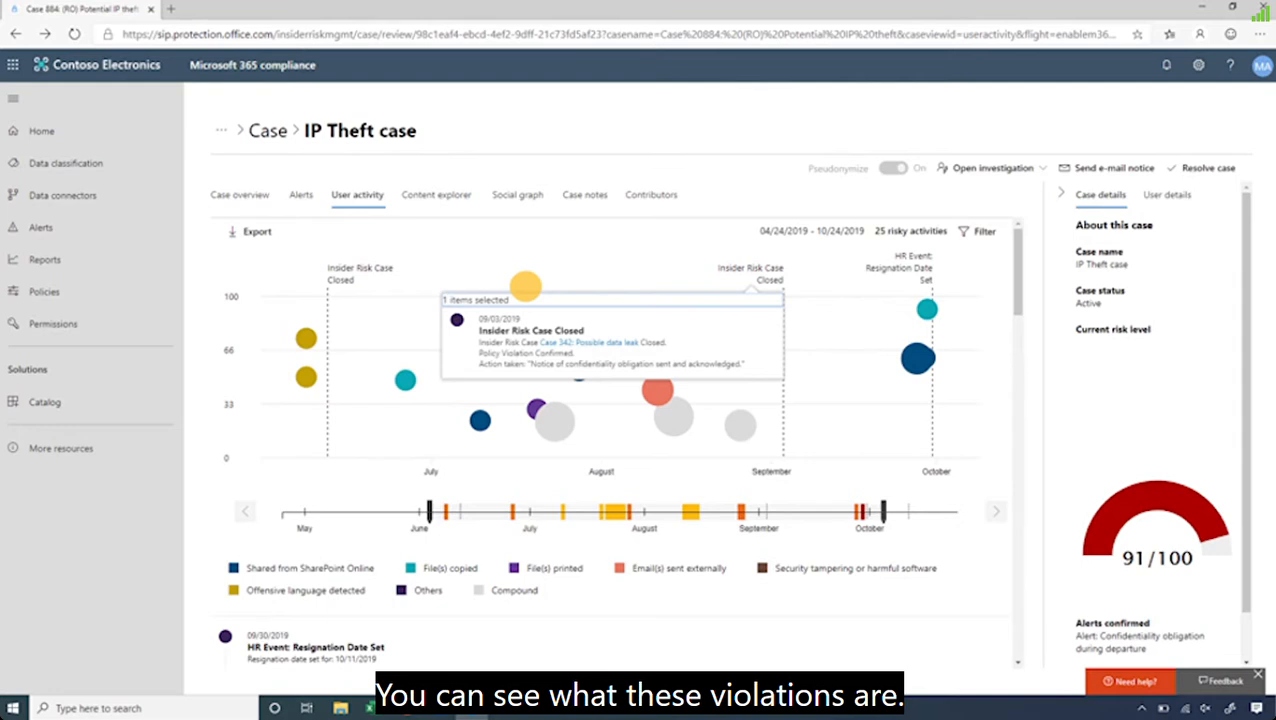
pyautogui.click(954, 266)
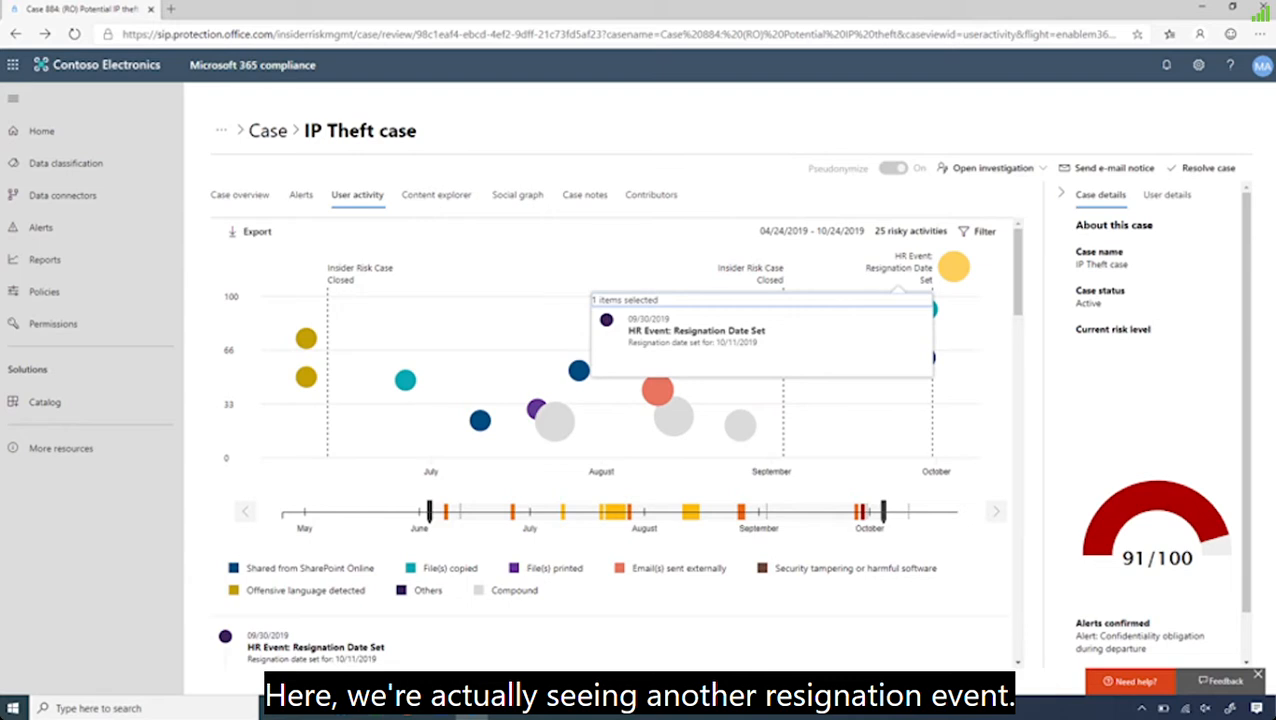
pyautogui.click(954, 266)
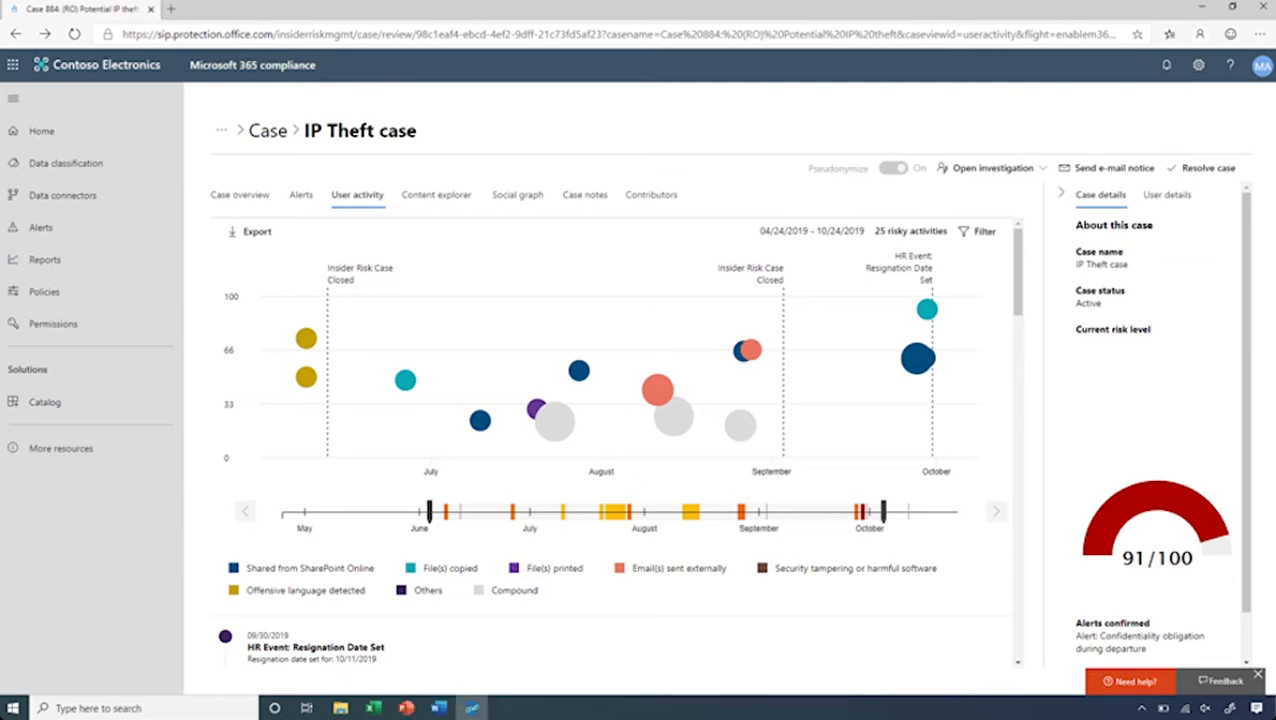
pyautogui.click(927, 310)
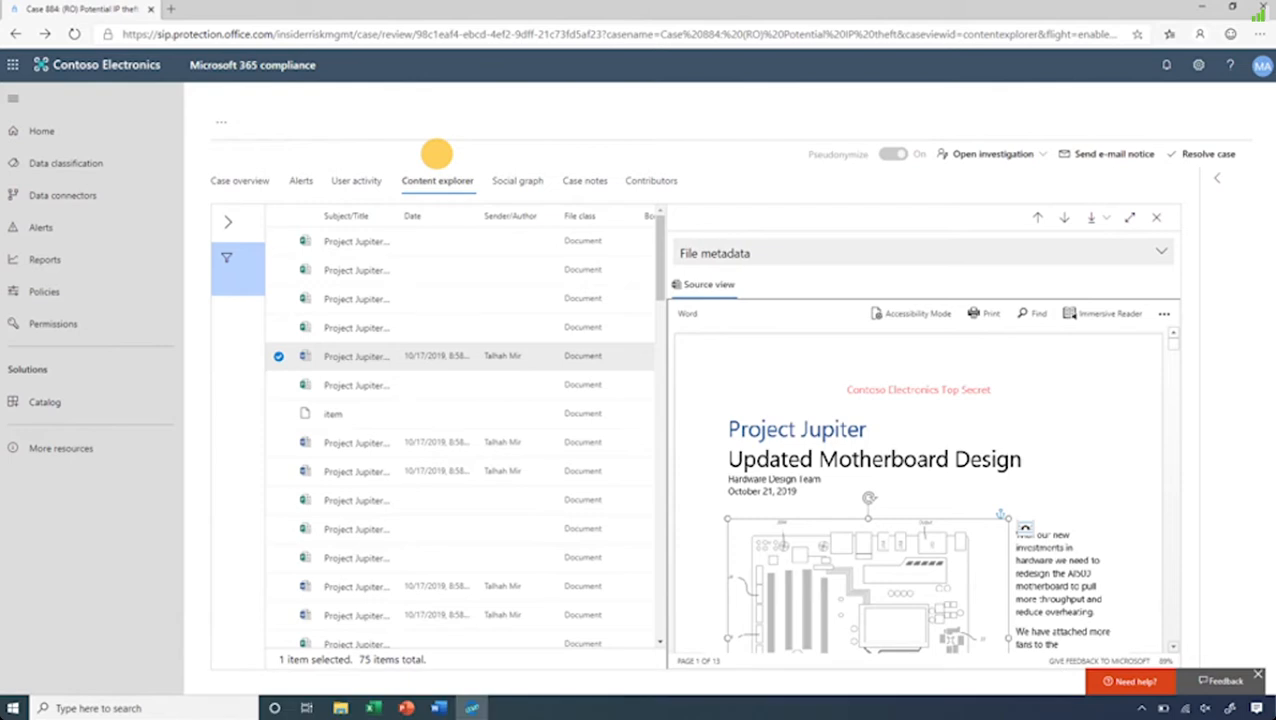
# - Open the form to escalate the IP Theft case for employee investigation
pyautogui.click(1020, 153)
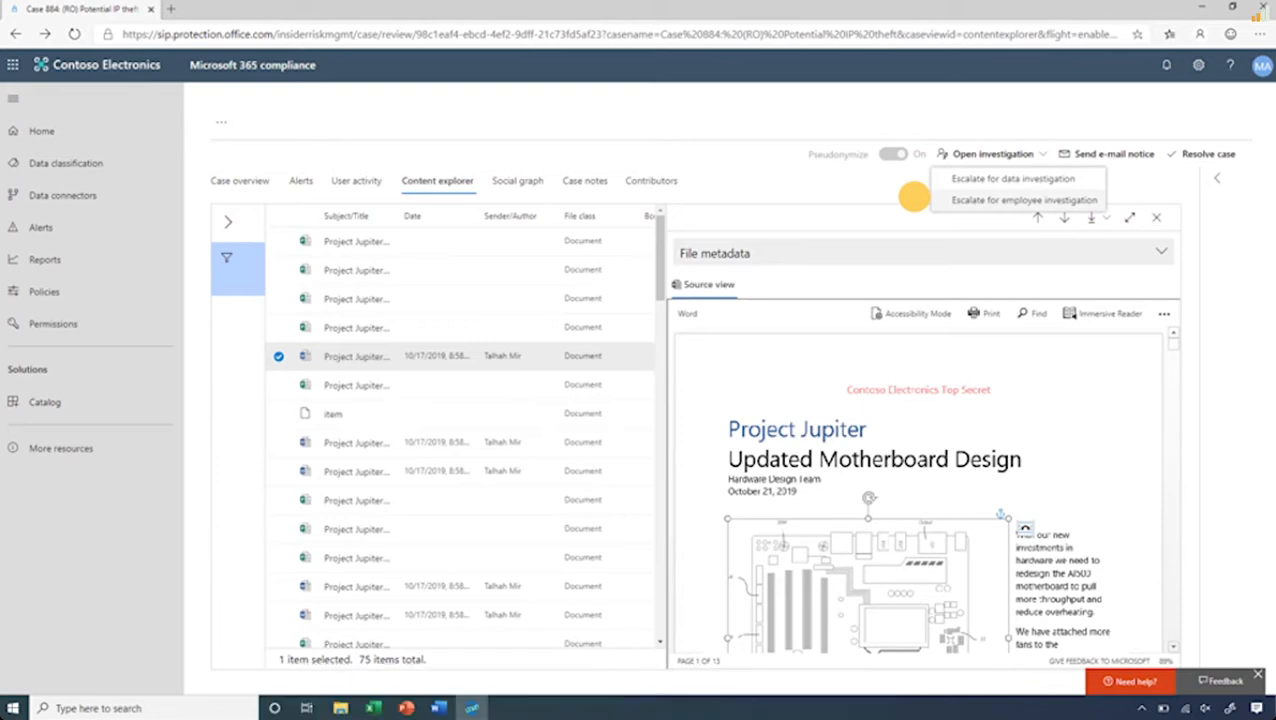
pyautogui.click(935, 199)
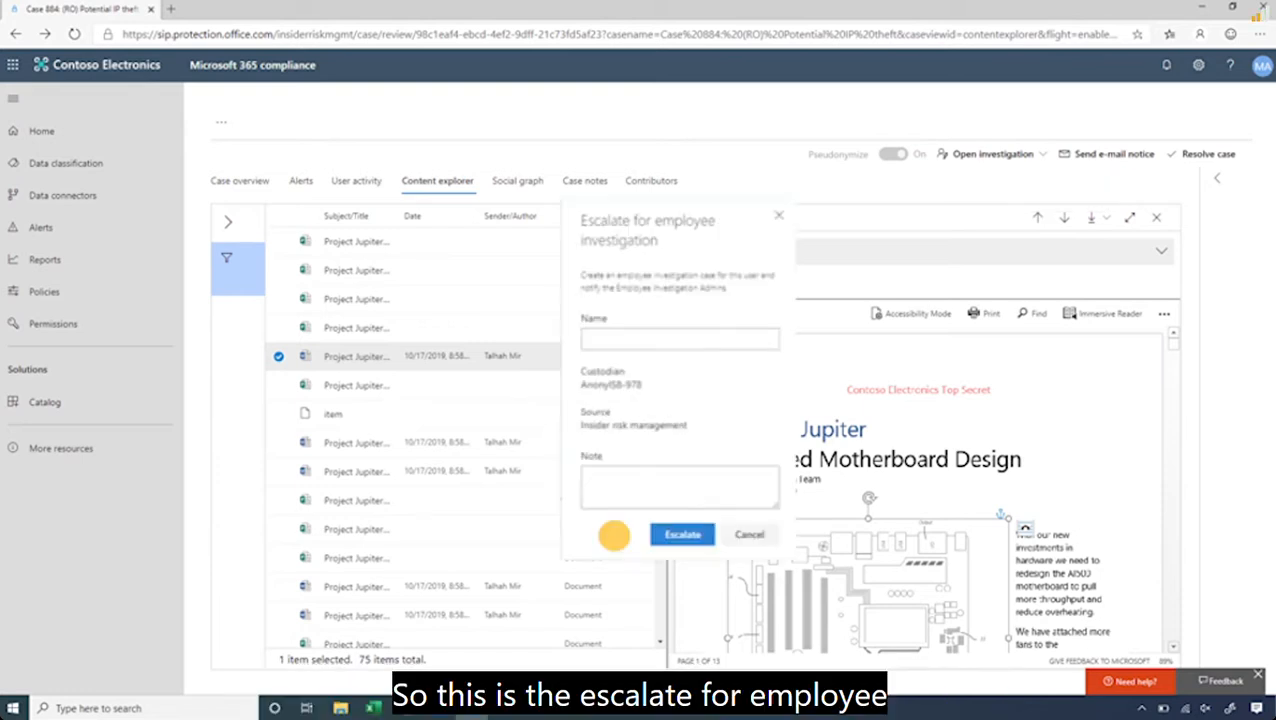
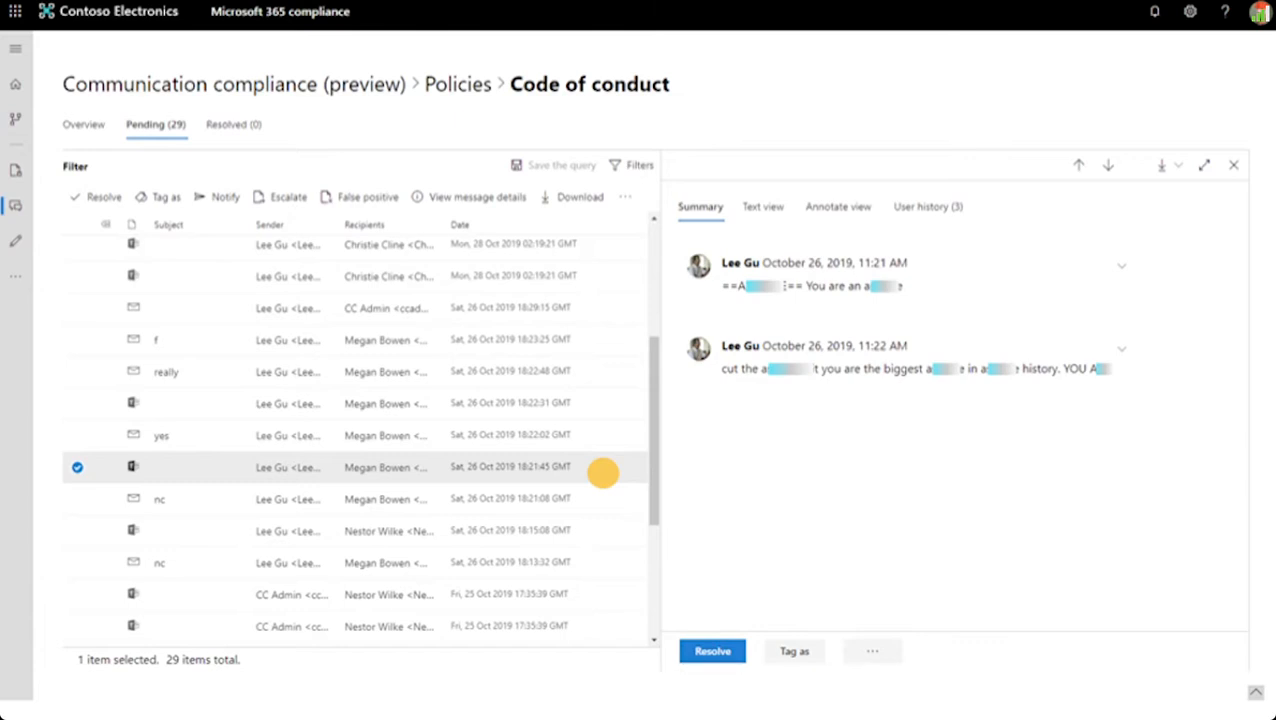
# - Review the sender's user history for the selected pending message in the Code of conduct policy
pyautogui.click(978, 206)
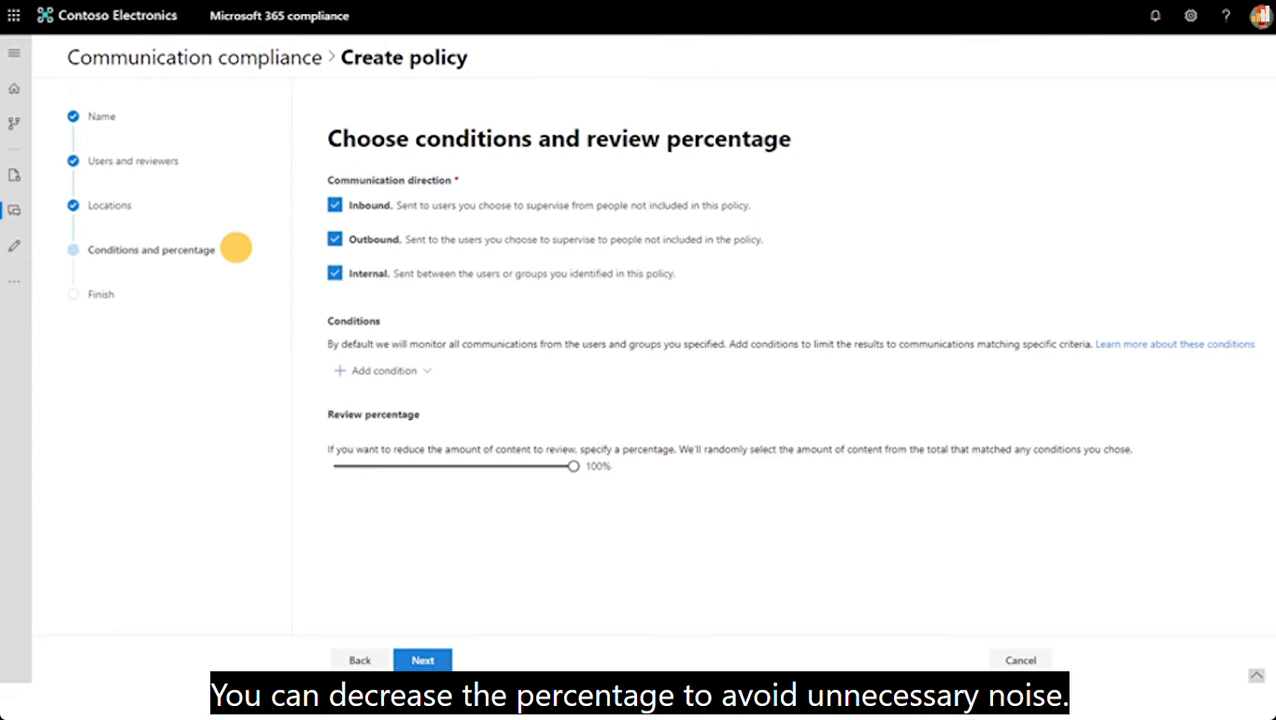
# - Open the list of available conditions for the new communication compliance policy
pyautogui.click(384, 370)
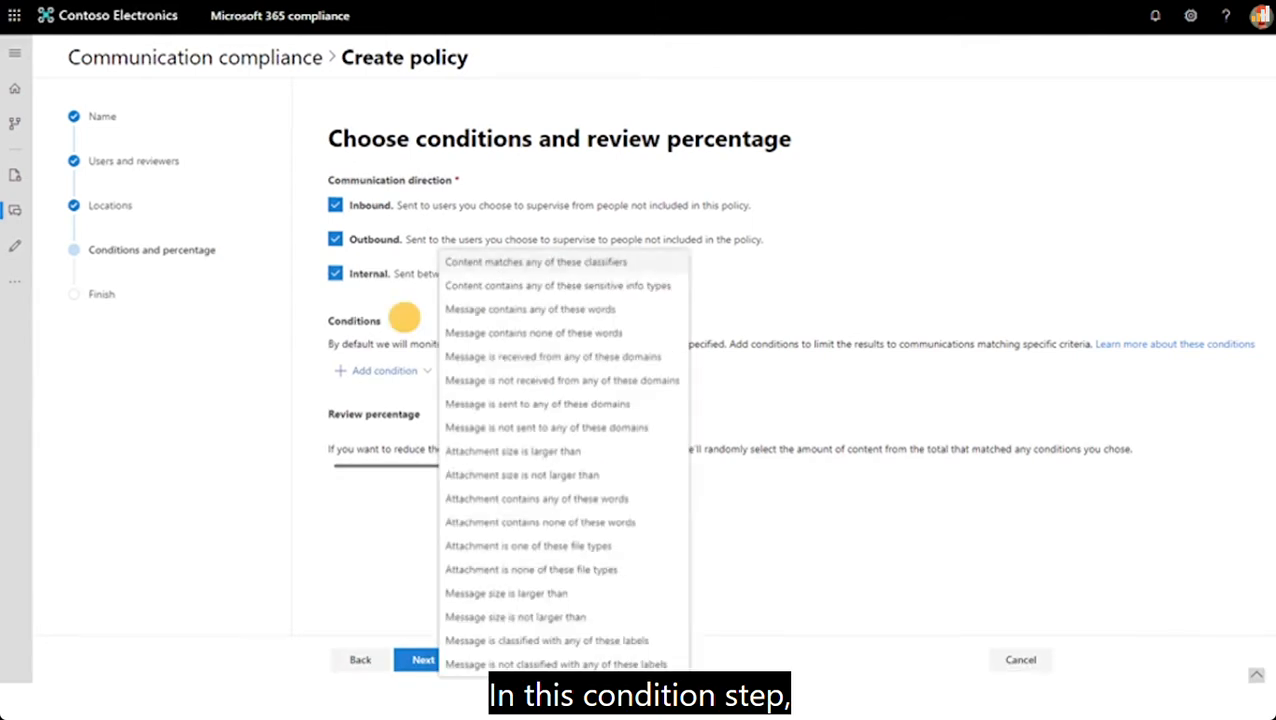
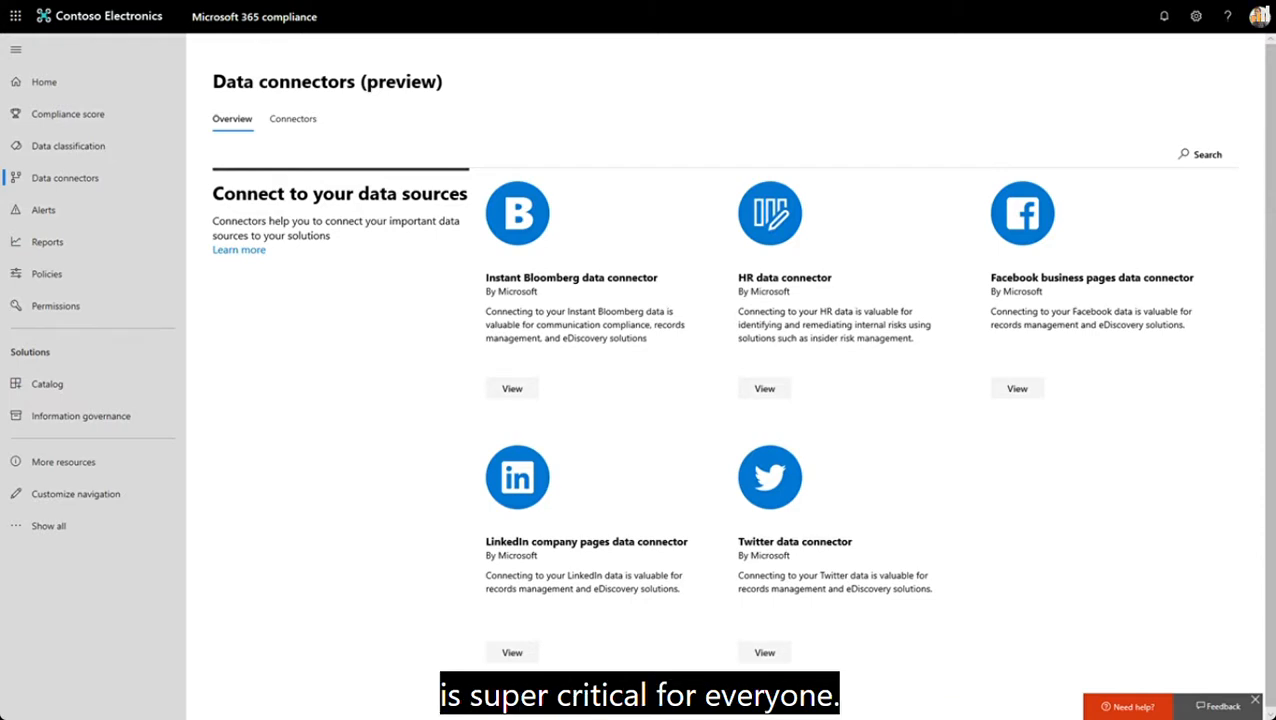
# - Open the Instant Bloomberg connector ingestionSFTP from the list of configured data connectors
pyautogui.click(293, 119)
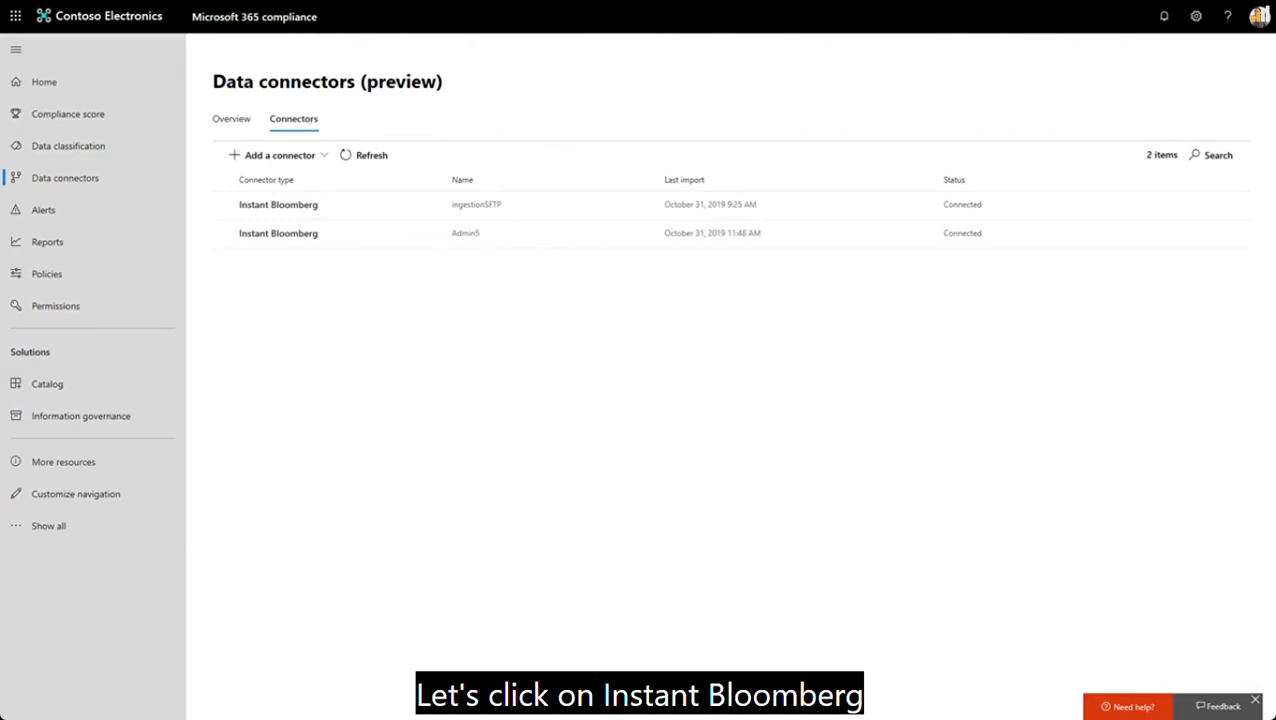
pyautogui.click(278, 204)
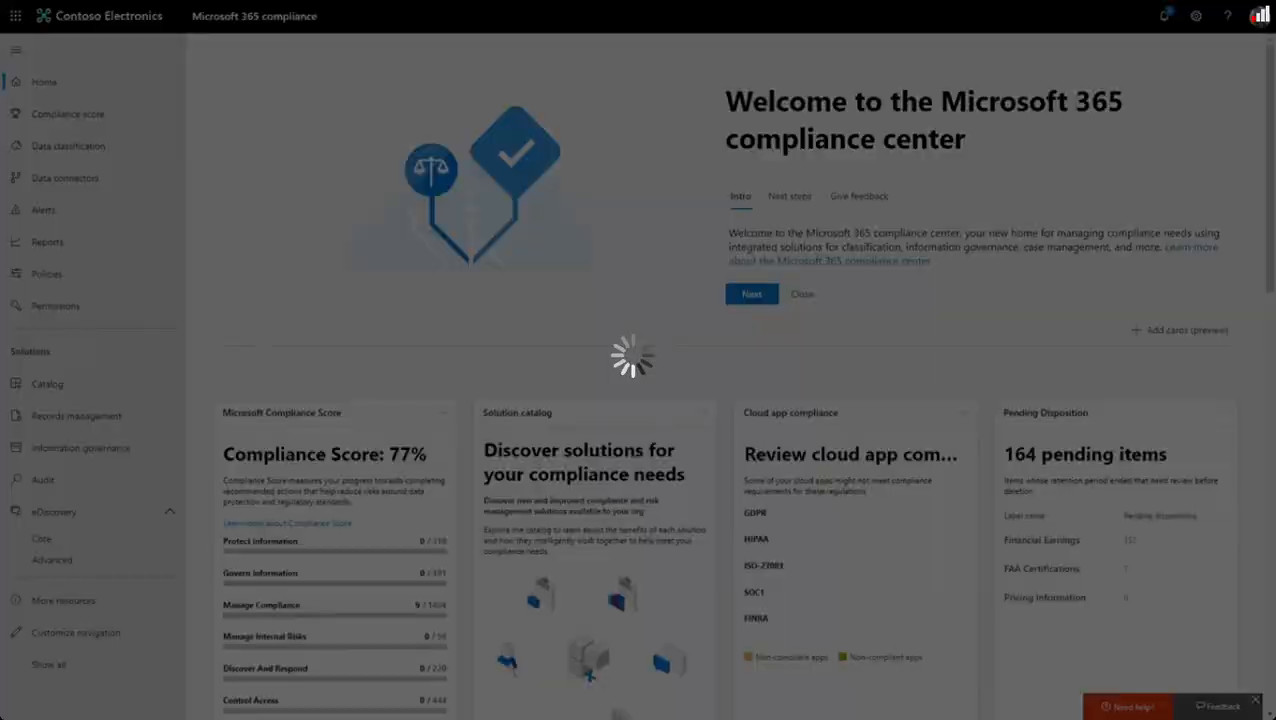
# - Create the retention policy "General business documentation deletion", retaining content 5 years from last modification in Exchange email, SharePoint sites, OneDrive accounts and Office 365 groups
pyautogui.click(81, 448)
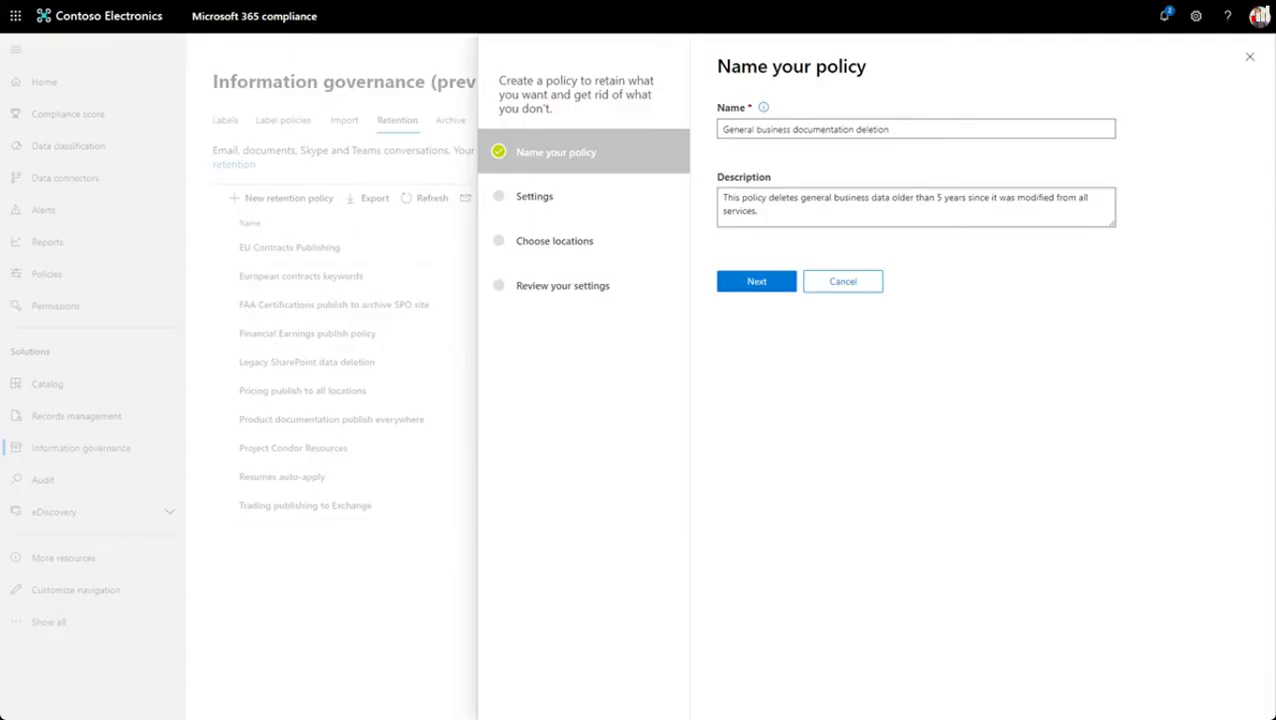
pyautogui.click(757, 281)
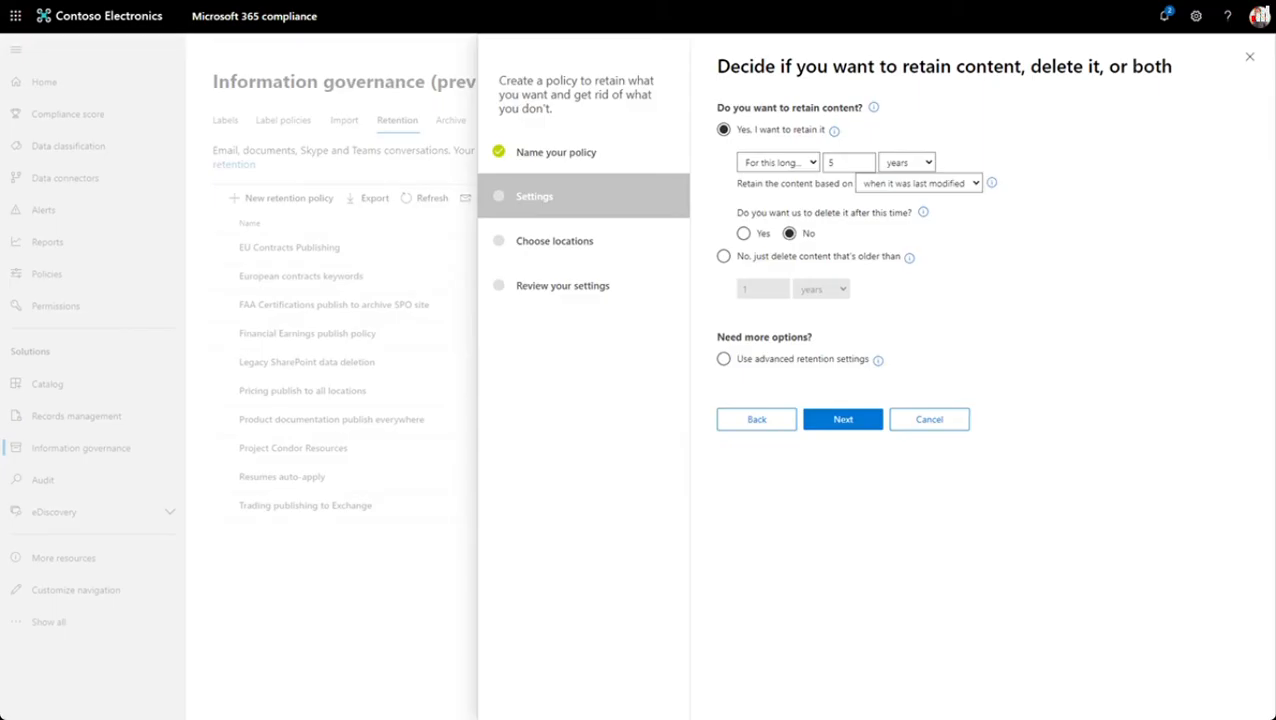
pyautogui.press('Return')
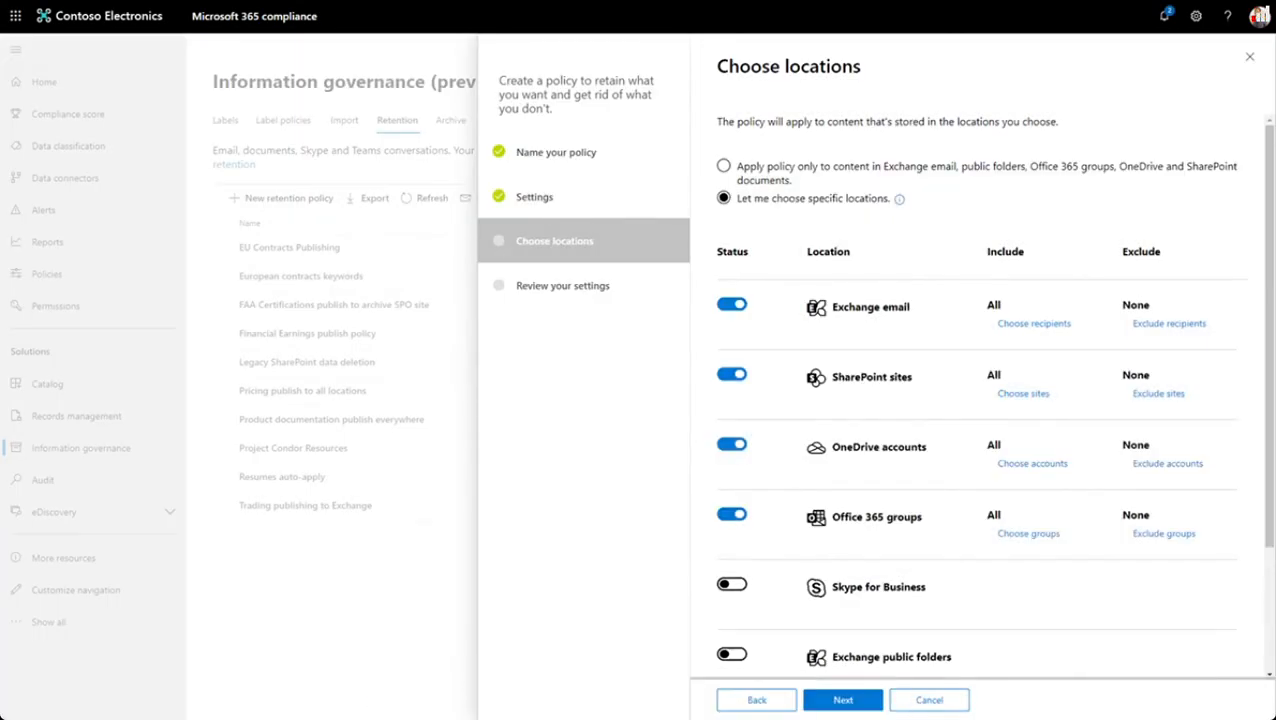
pyautogui.scroll(-3, 978, 400)
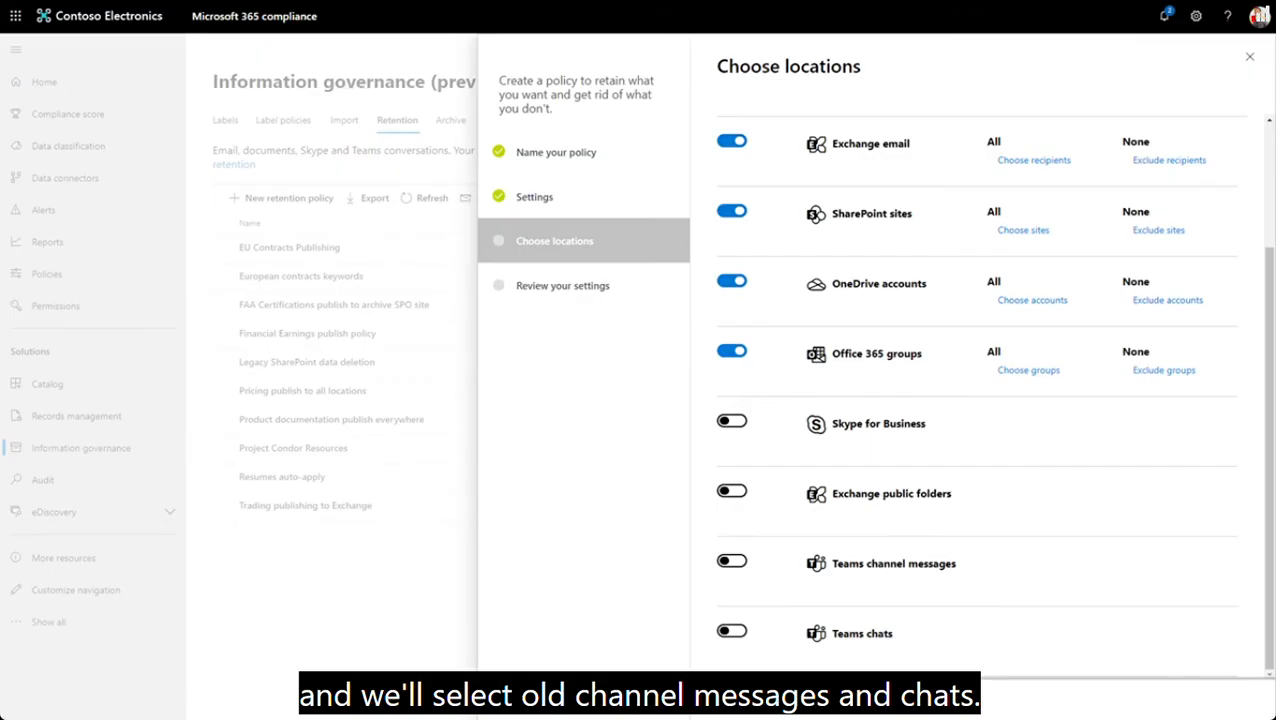
pyautogui.click(843, 700)
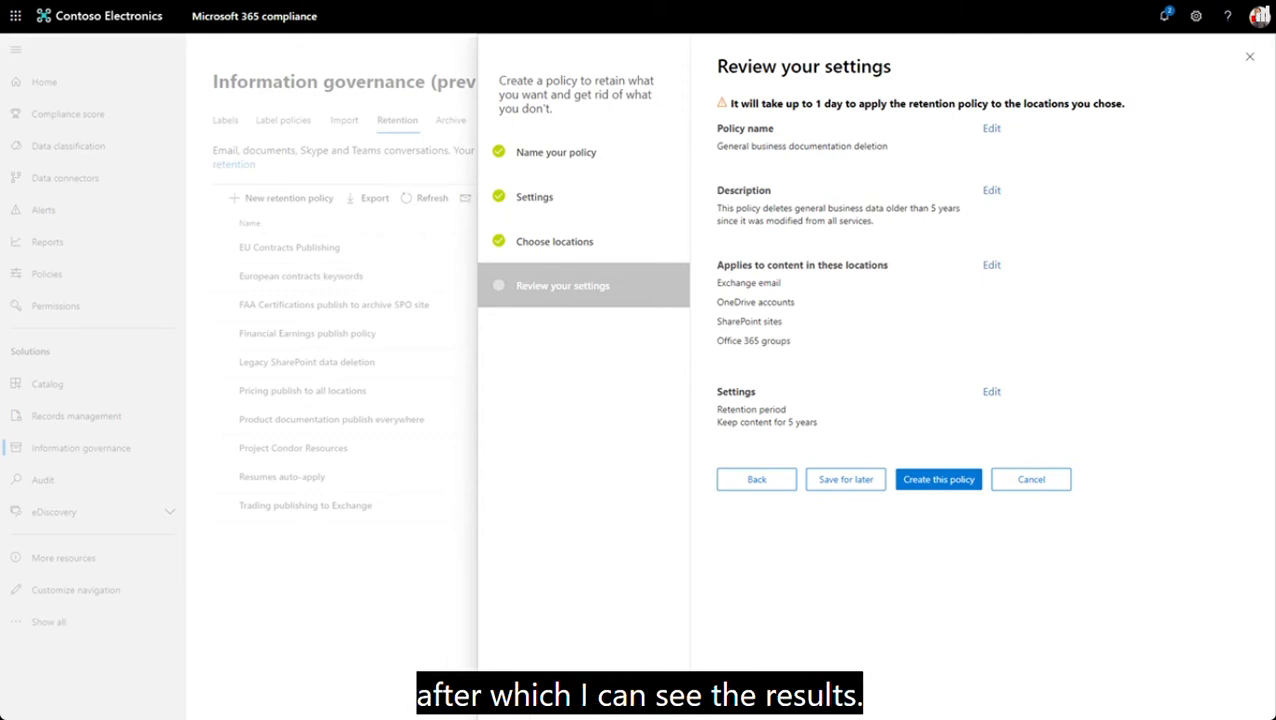
pyautogui.click(938, 480)
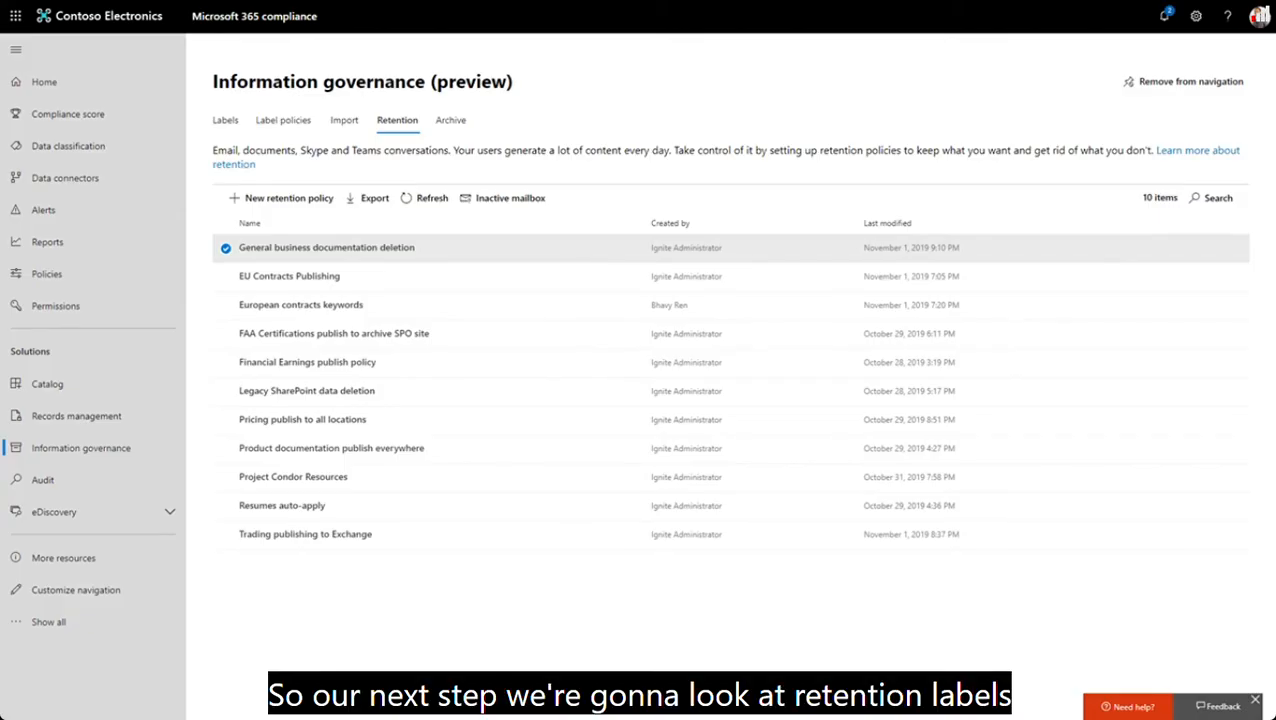
# - Set a new 7-year retention label to trigger a disposition review, and check its retention-start and record classification options
pyautogui.click(225, 120)
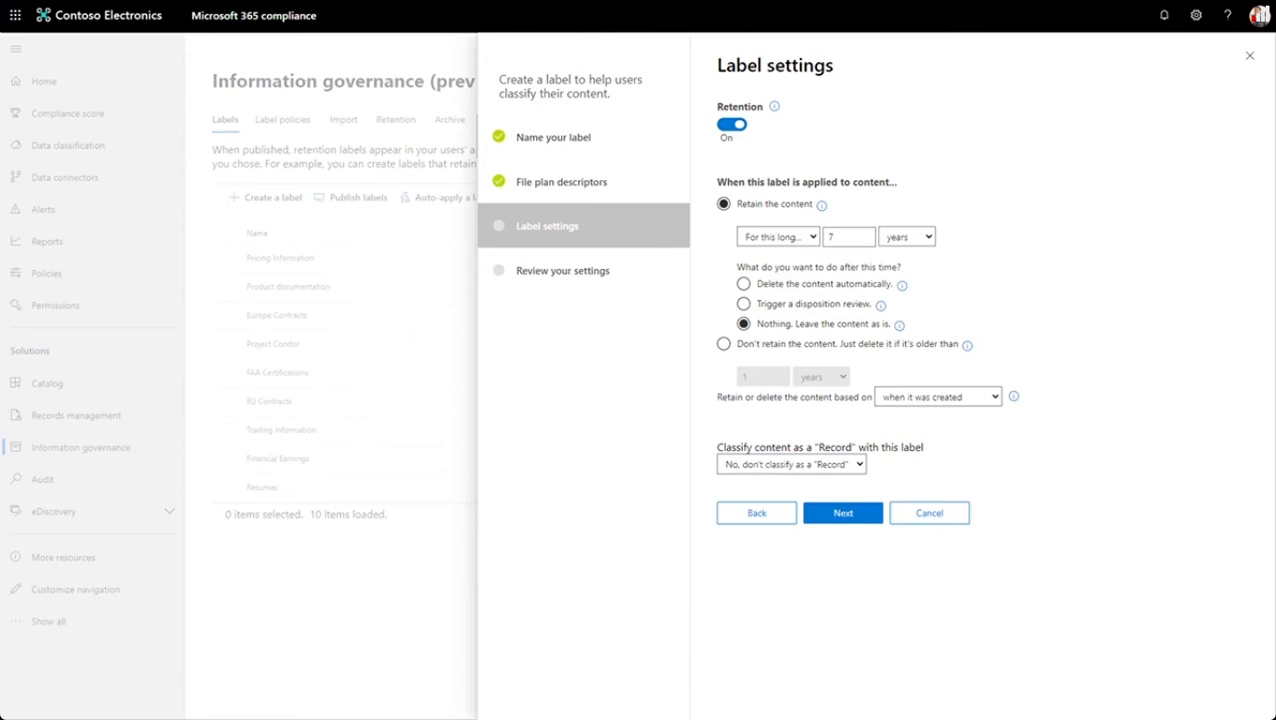
pyautogui.click(743, 304)
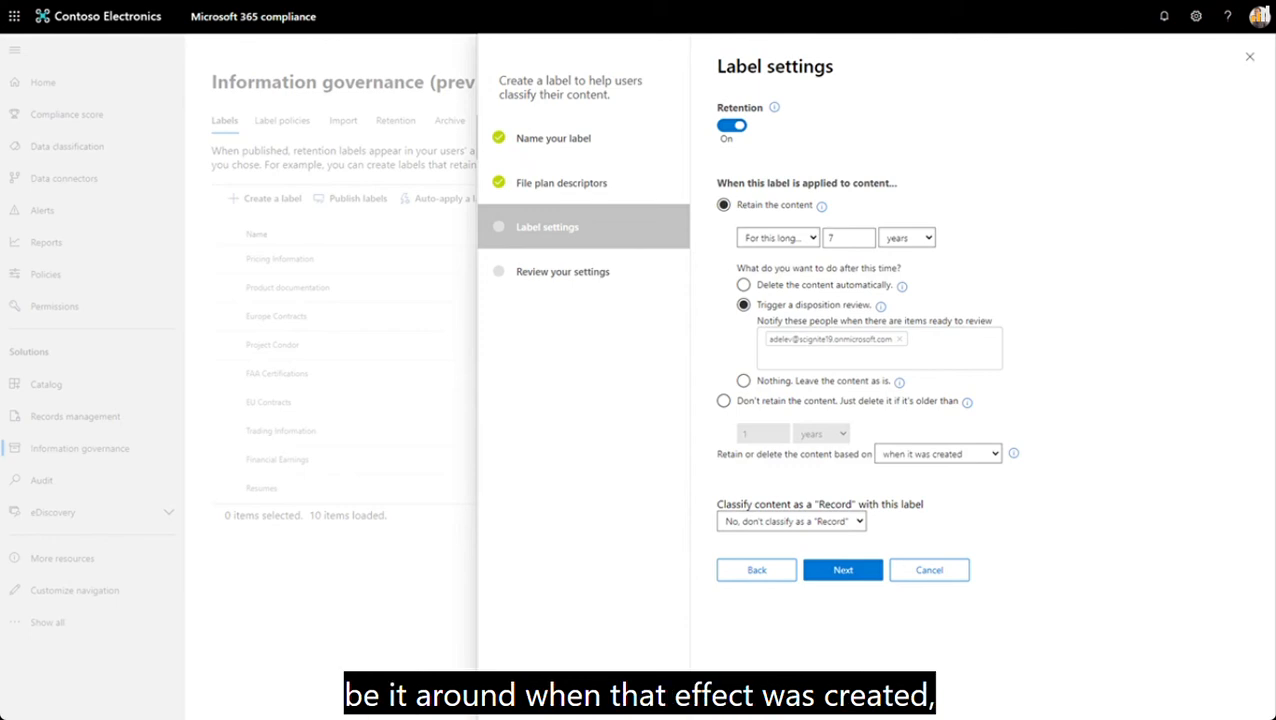
pyautogui.click(938, 454)
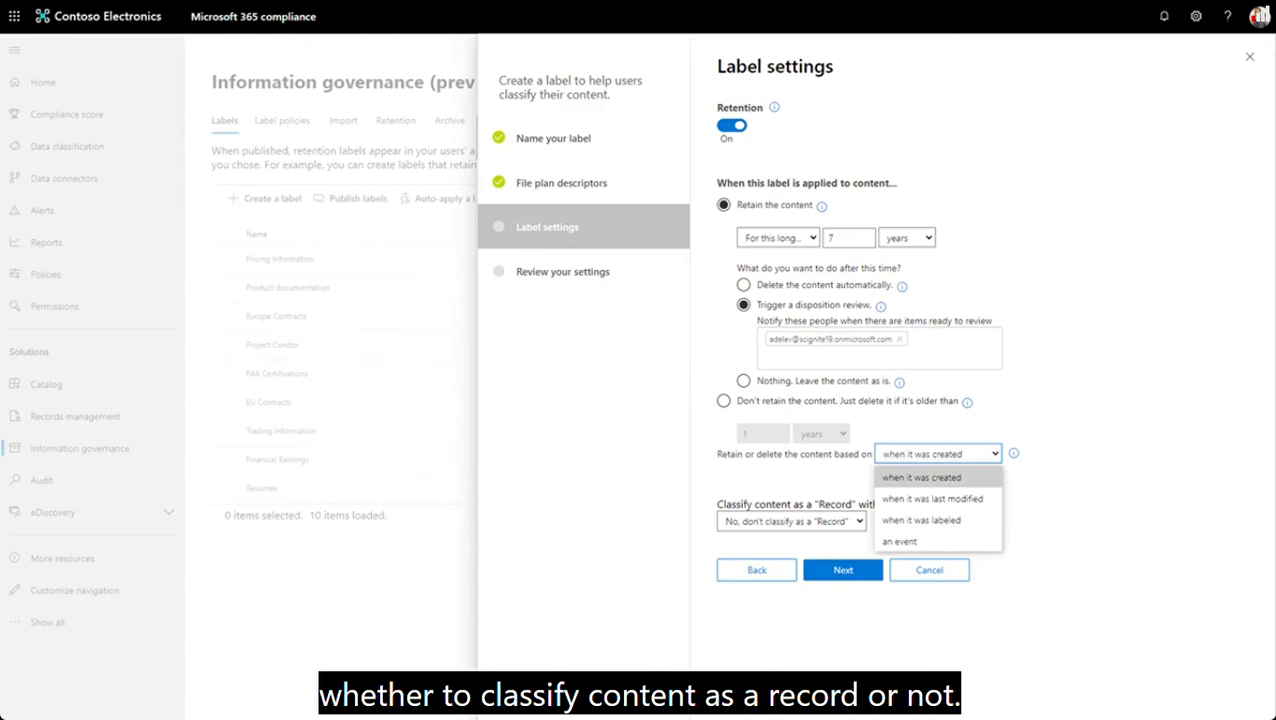
pyautogui.click(791, 521)
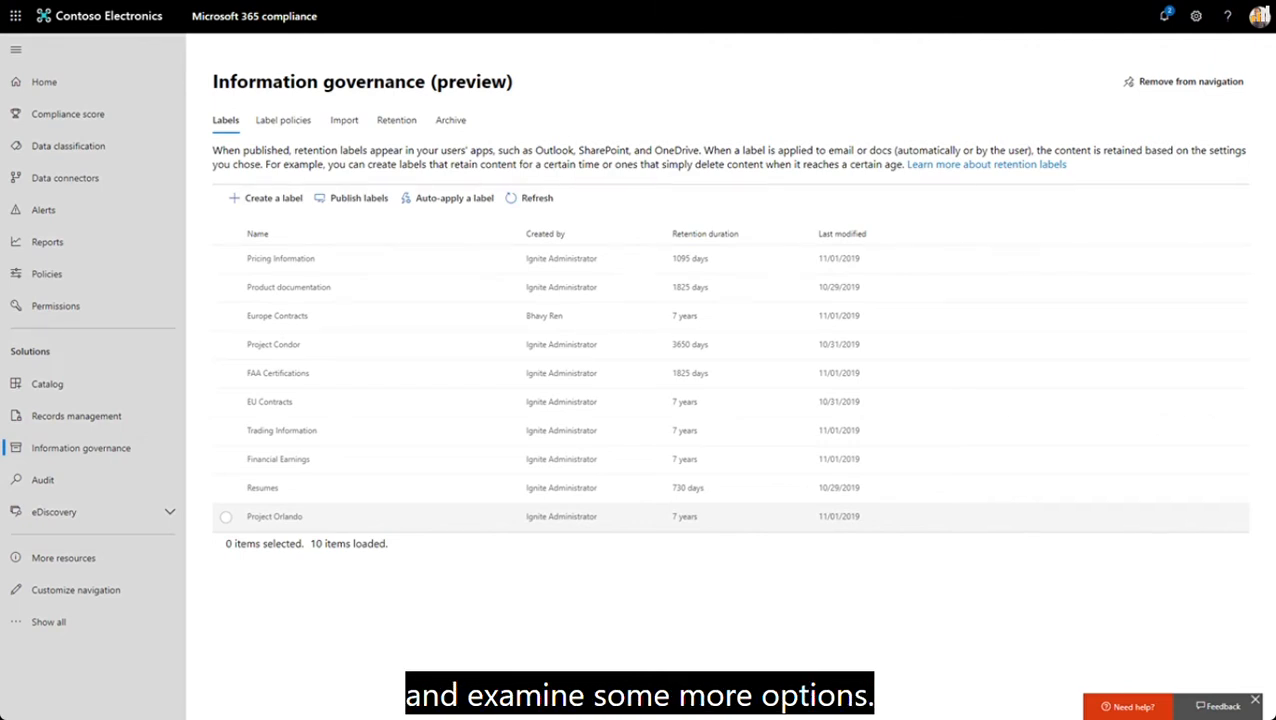
# - Start auto-applying the Project Orlando label and choose content that matches a trainable classifier as its condition
pyautogui.click(274, 517)
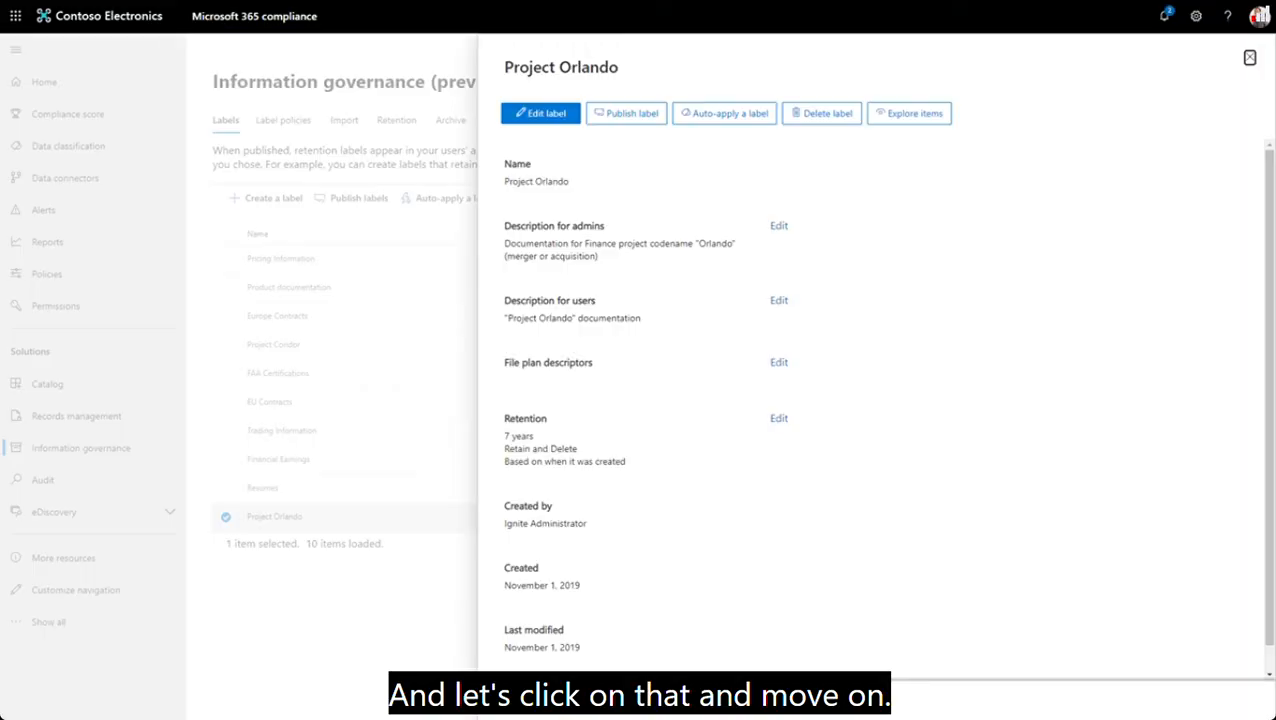
pyautogui.click(725, 113)
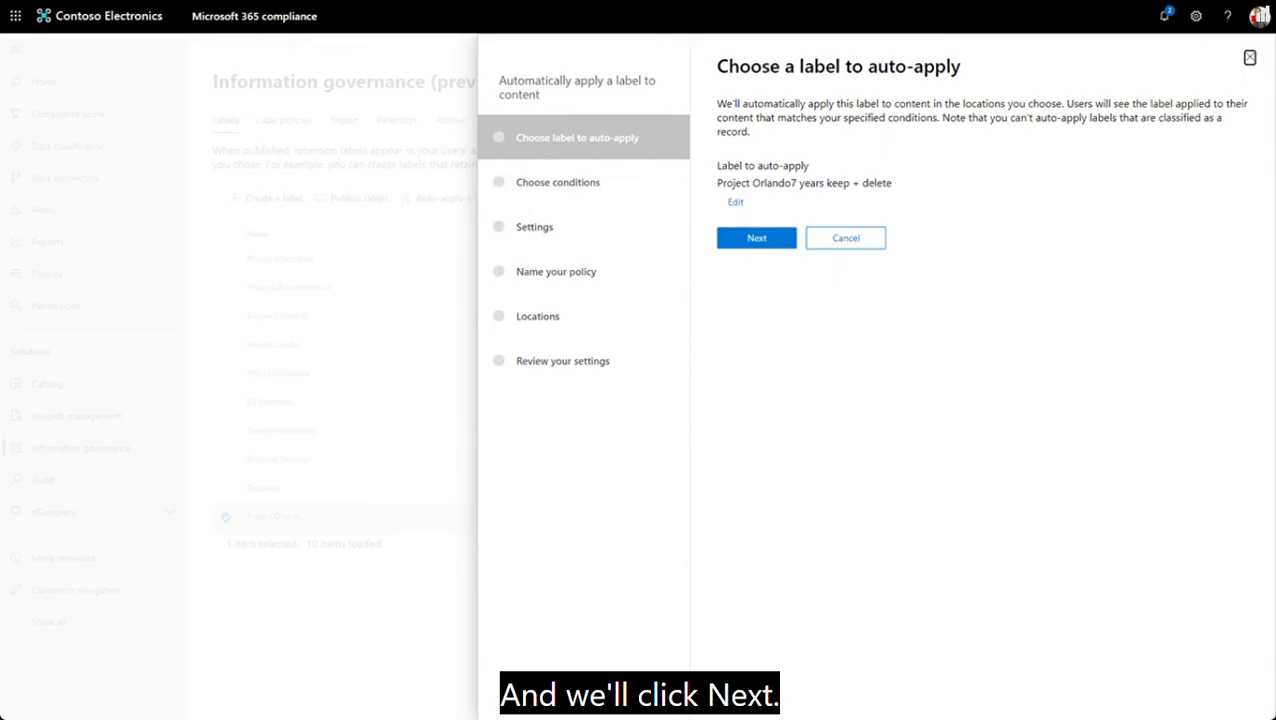
pyautogui.click(757, 238)
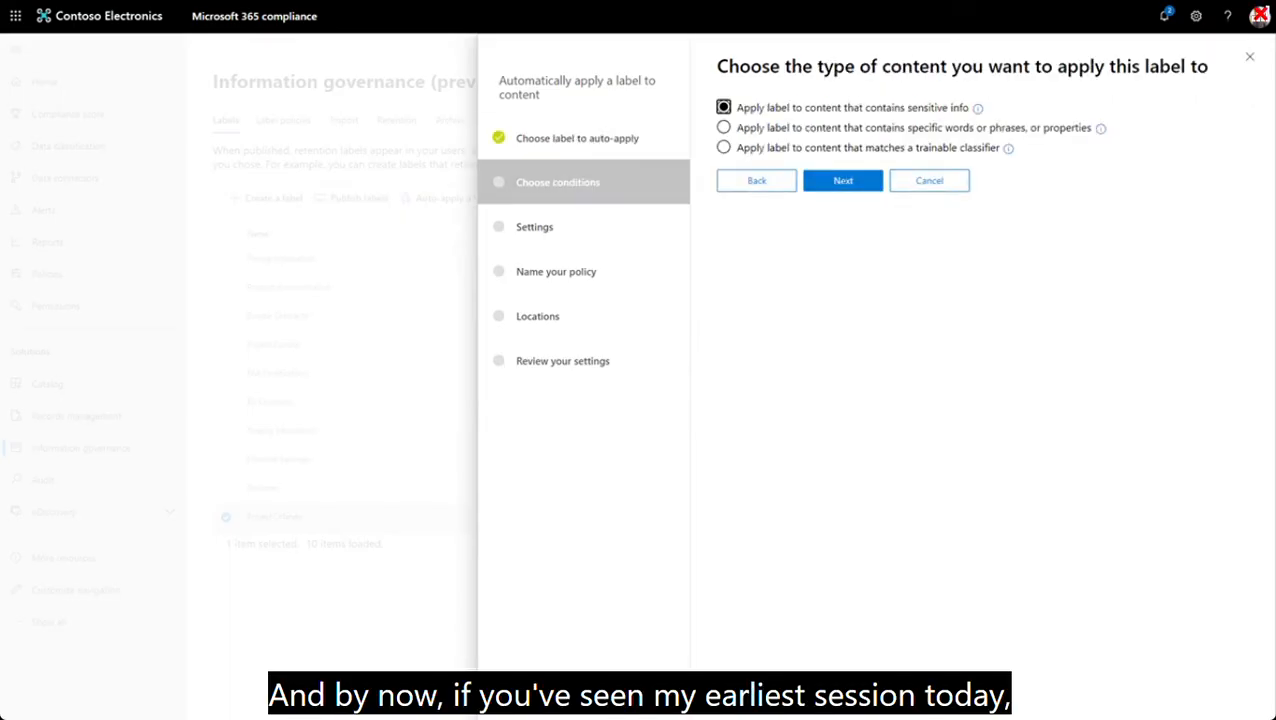
pyautogui.click(843, 181)
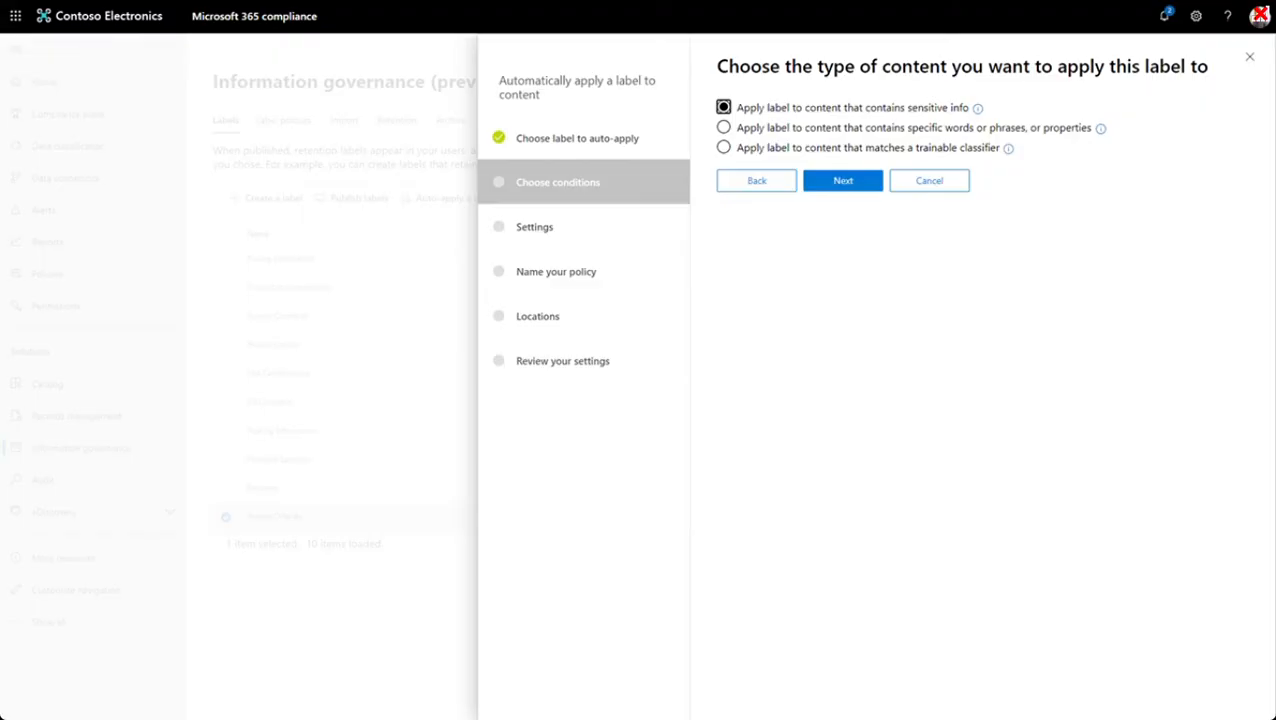
pyautogui.click(724, 127)
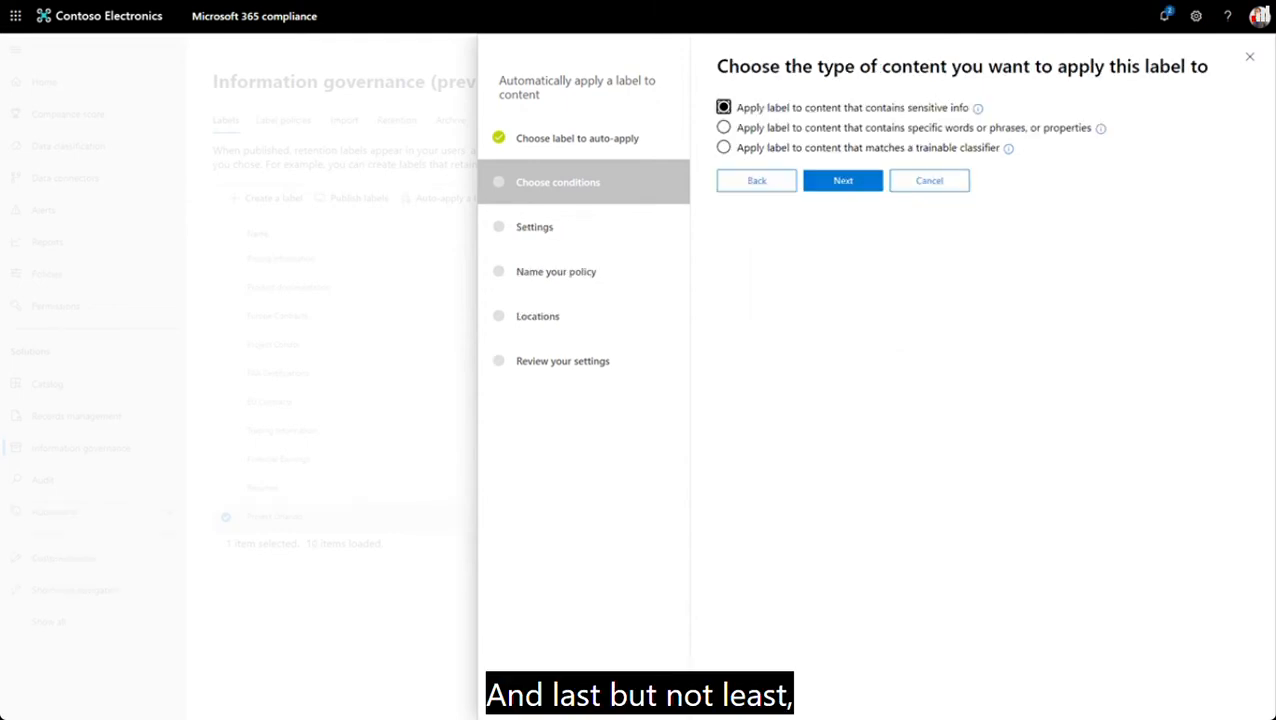
pyautogui.click(724, 147)
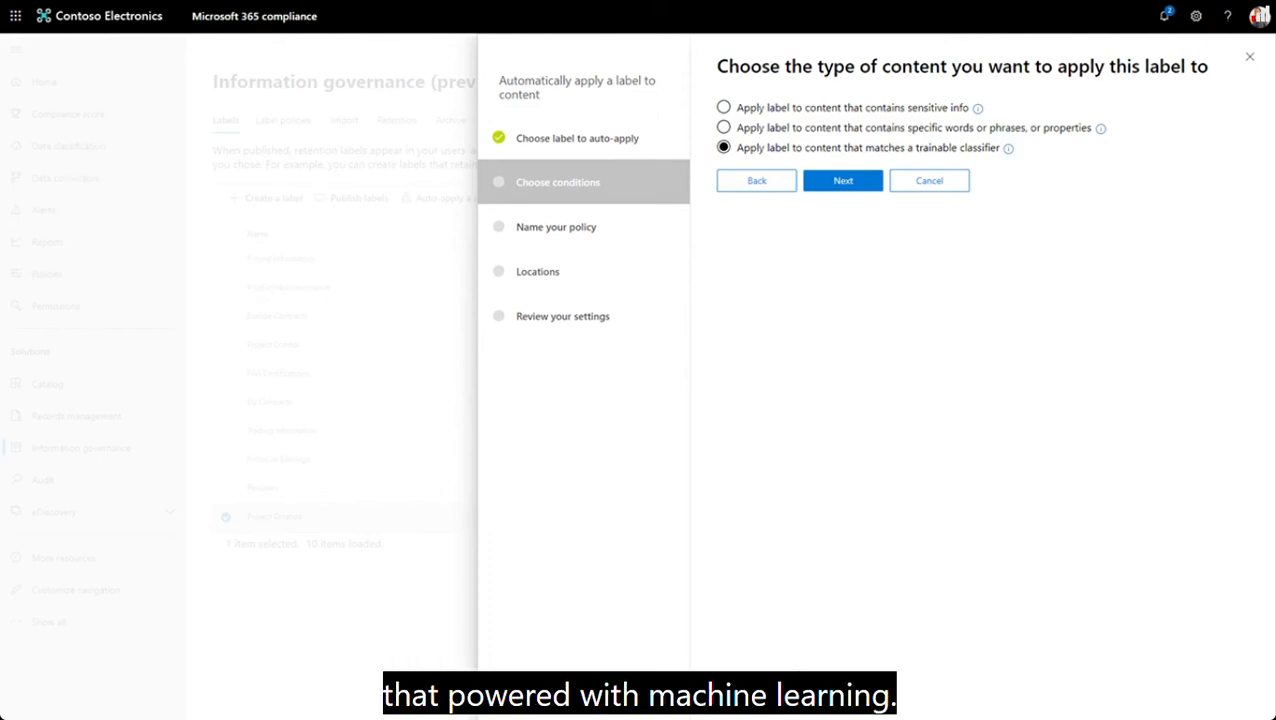
pyautogui.click(843, 181)
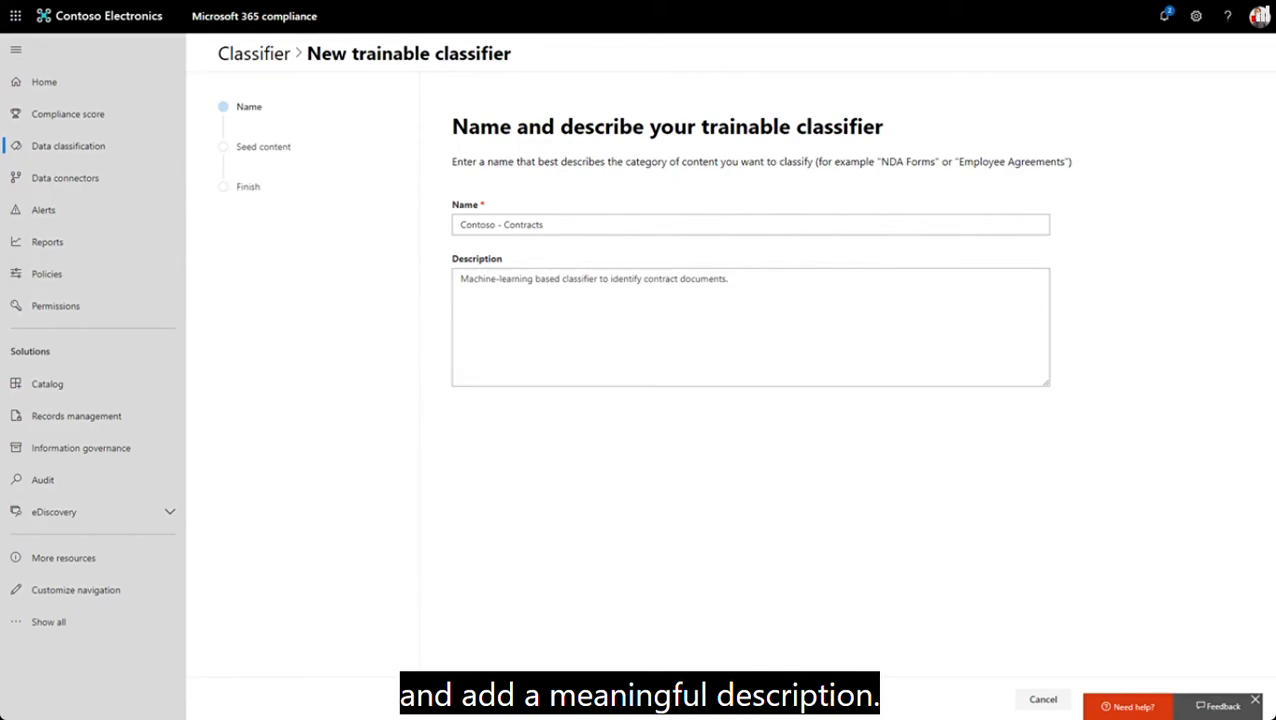
# - Create the trainable classifier "Contoso - Contracts" with seed content from the EULegal SharePoint site's Documents/Archived Contracts folder
pyautogui.click(537, 699)
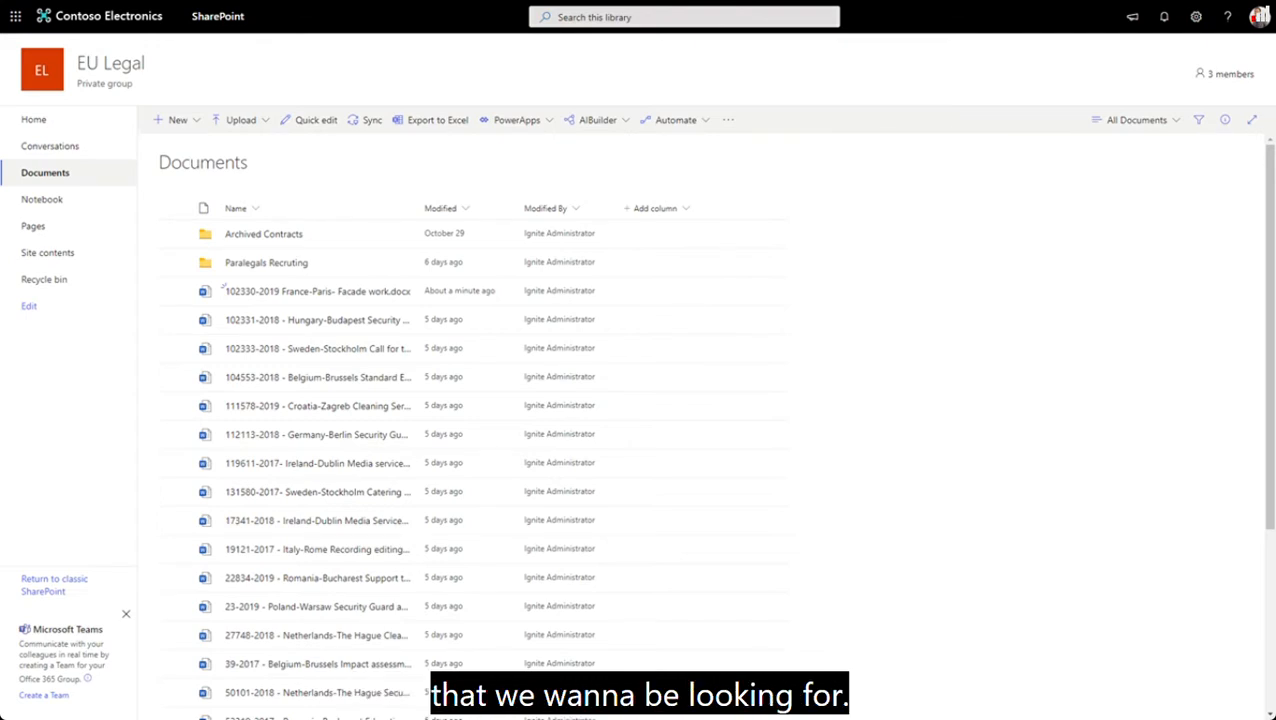
pyautogui.click(223, 287)
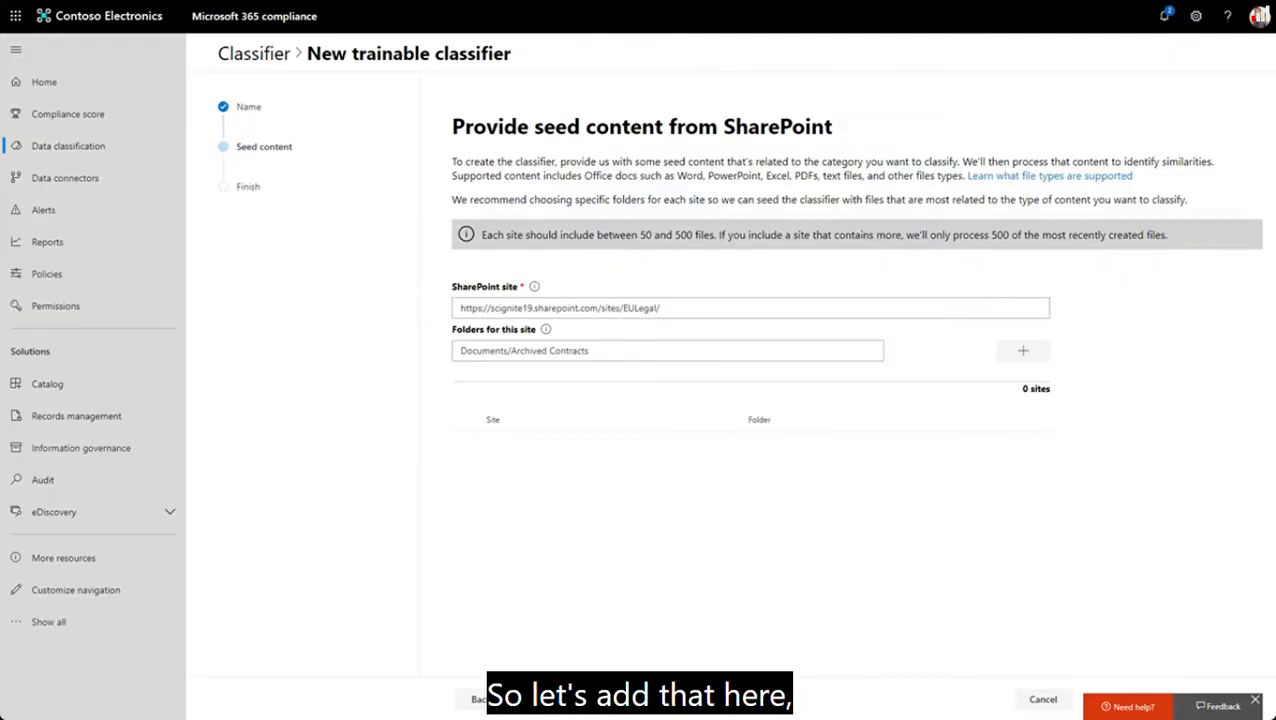
pyautogui.click(1023, 351)
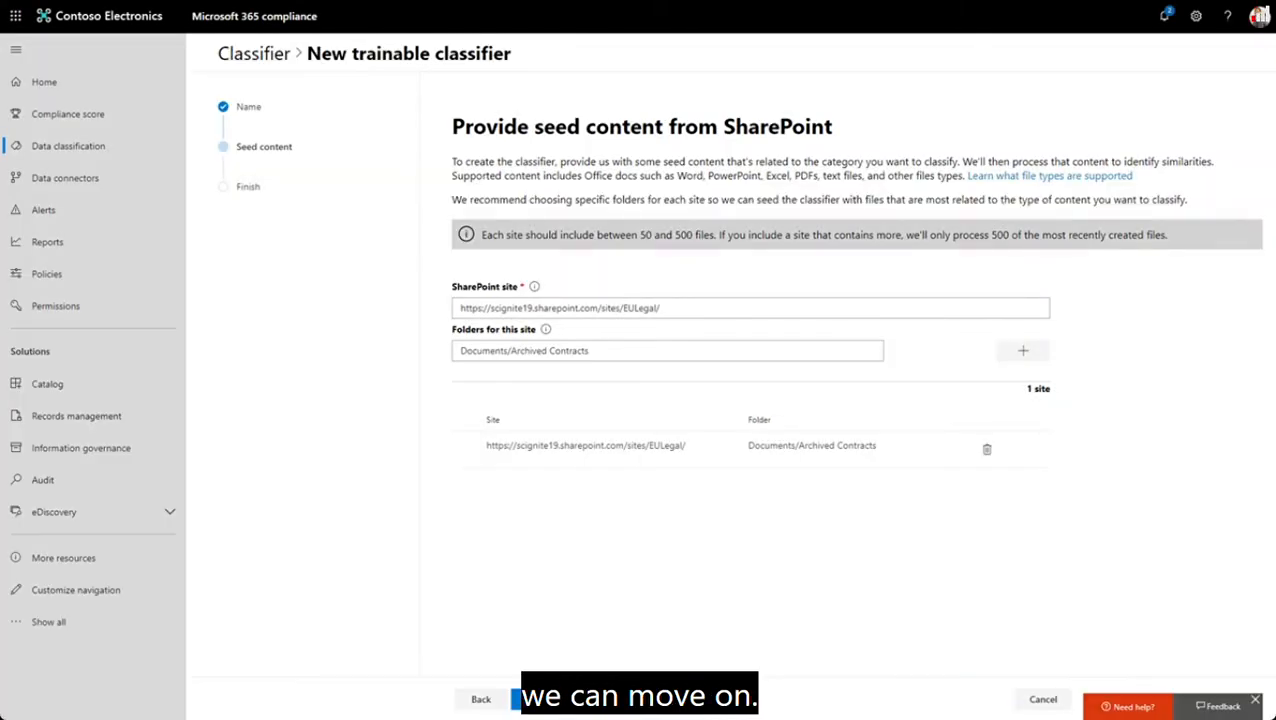
pyautogui.click(537, 699)
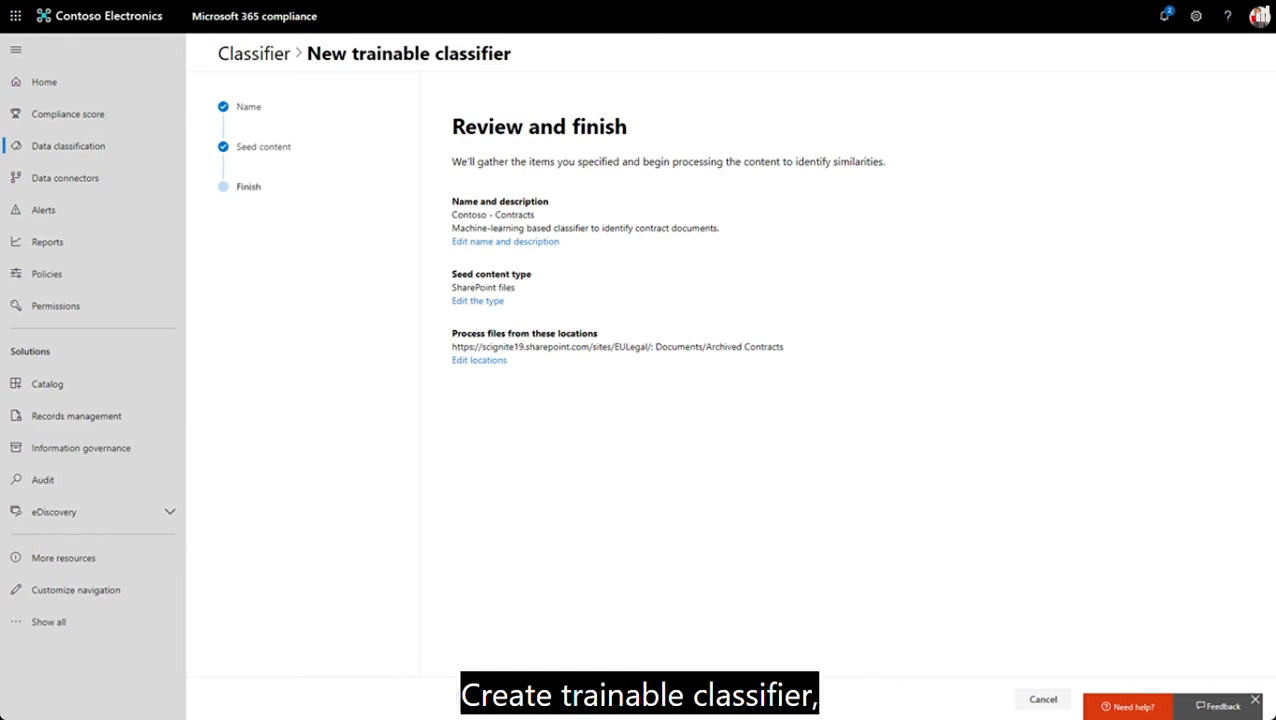
pyautogui.click(578, 699)
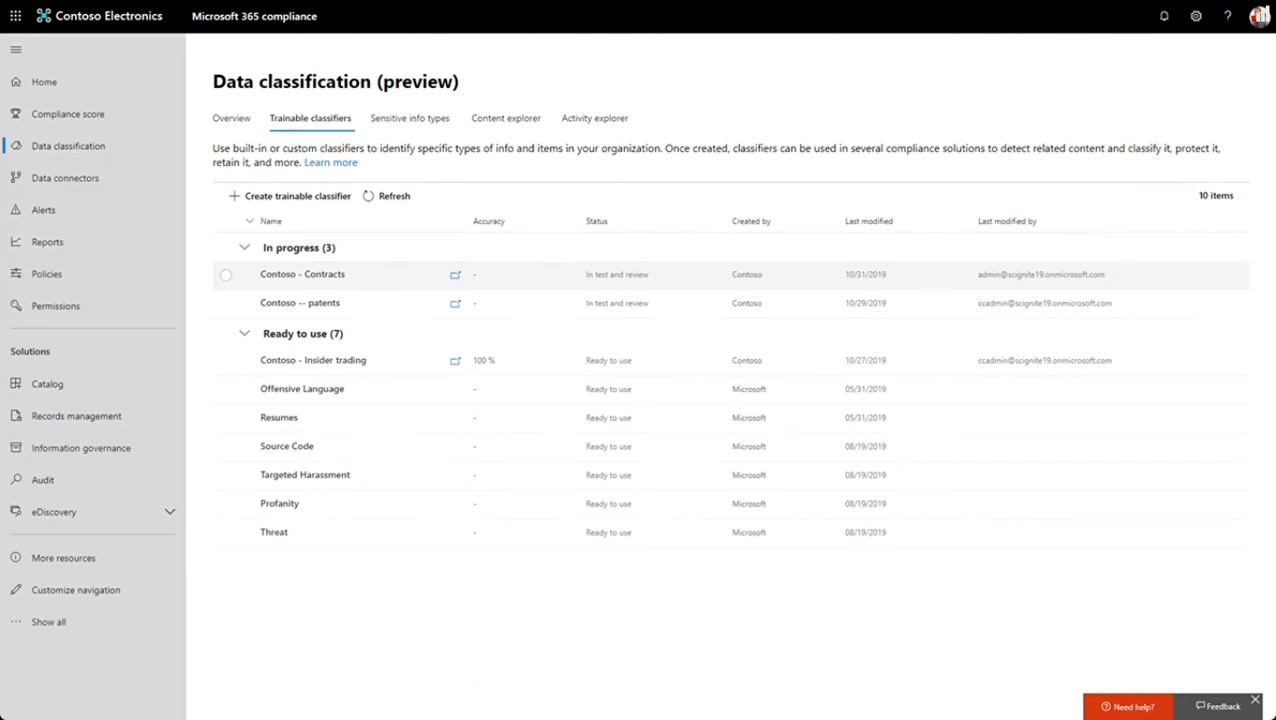
# - Review the tested items of the Contoso - Contracts classifier, reject the Relevant prediction for Marketing Proposal, and publish the classifier
pyautogui.click(302, 274)
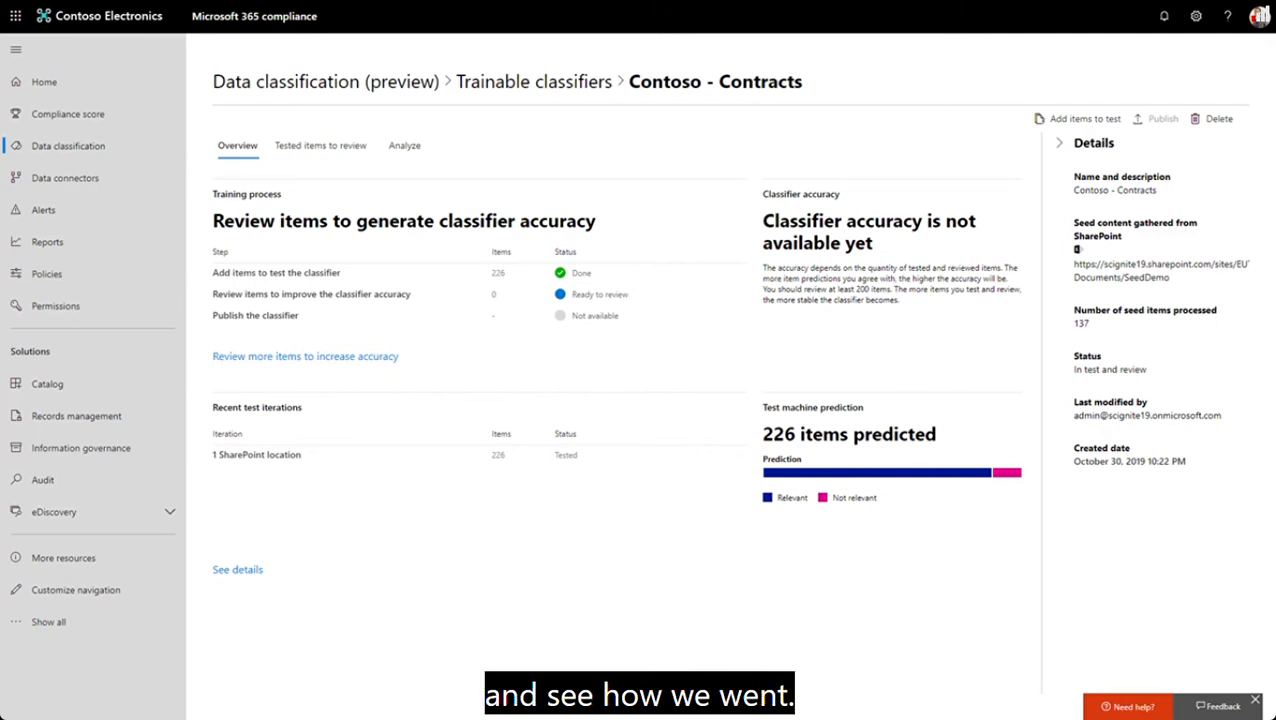
pyautogui.click(320, 146)
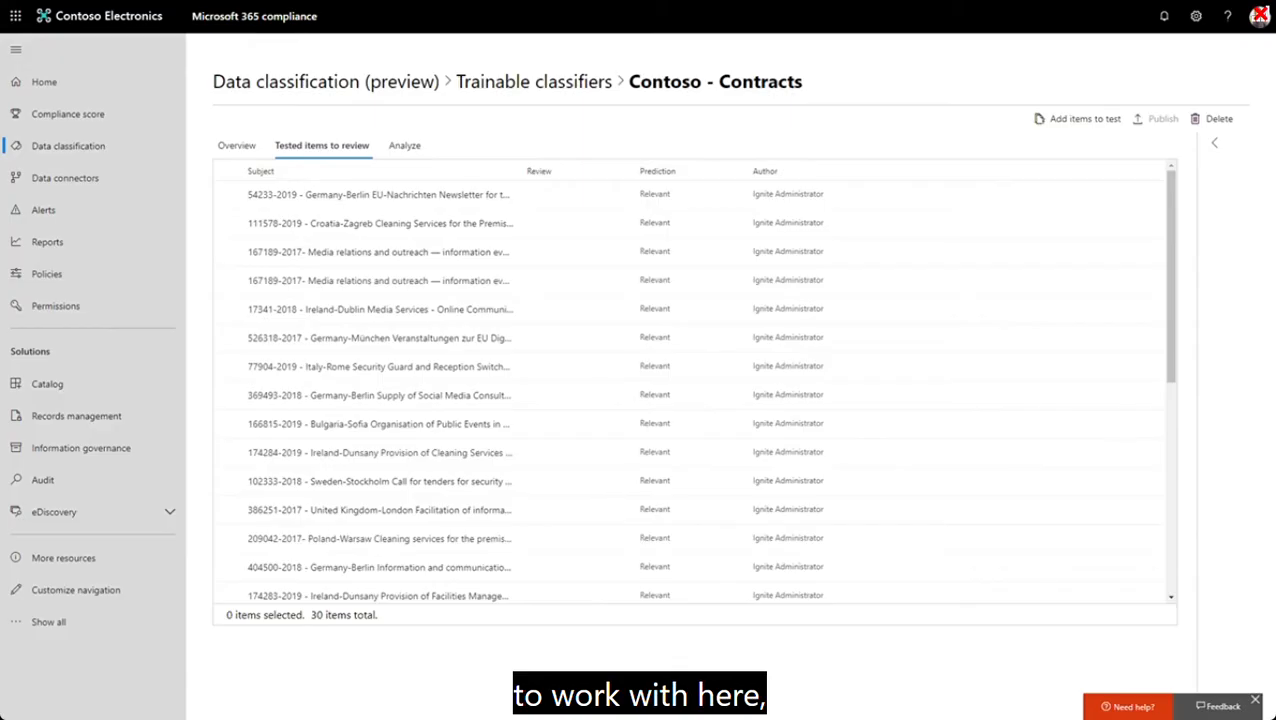
pyautogui.scroll(-5, 690, 390)
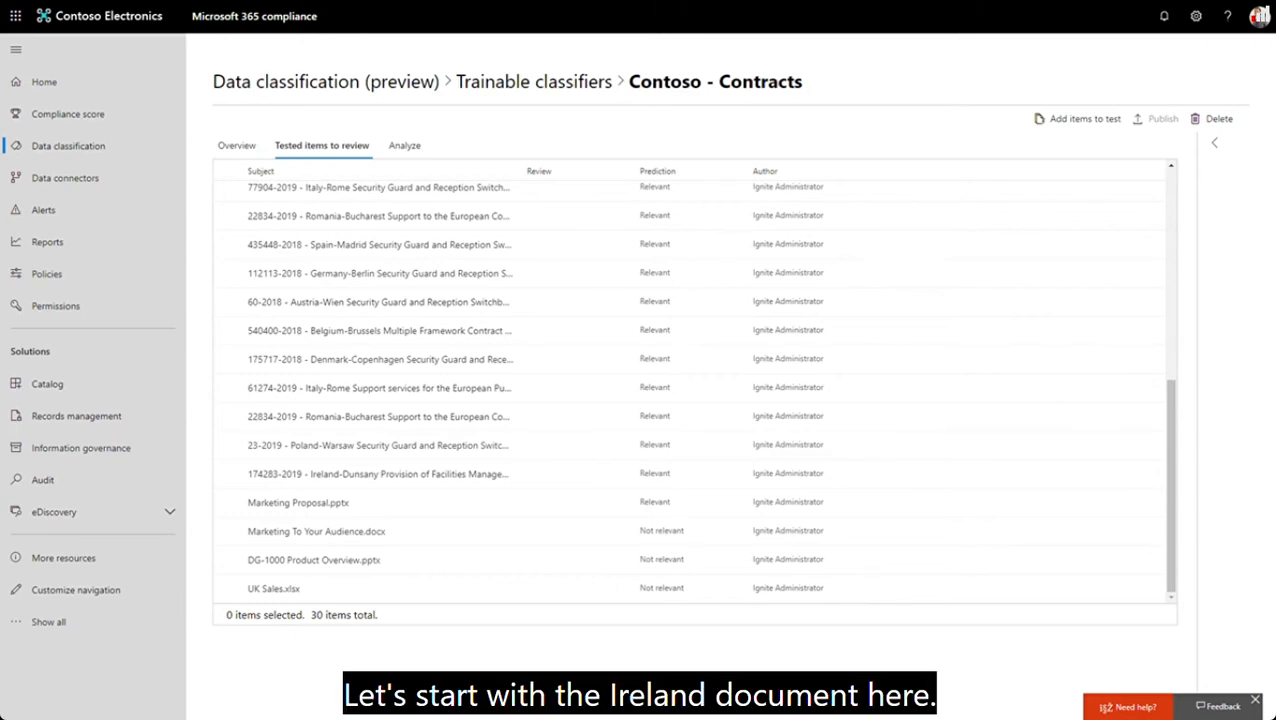
pyautogui.click(378, 474)
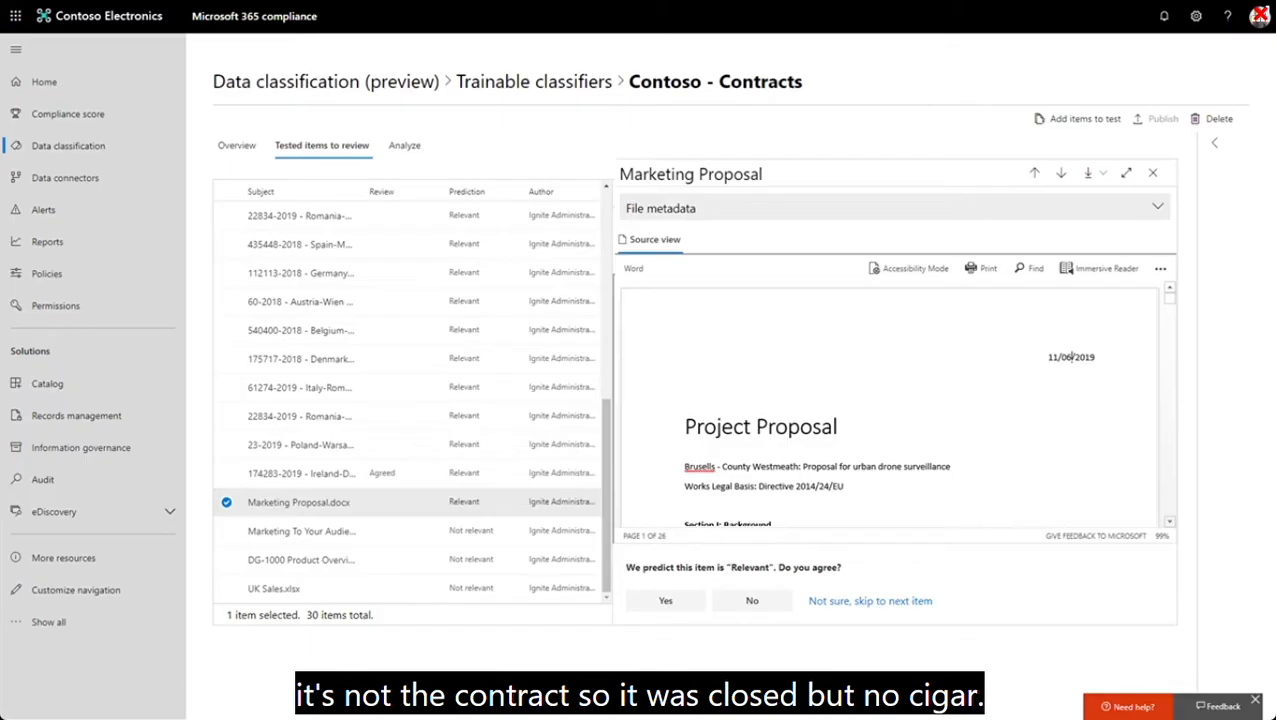
pyautogui.click(752, 601)
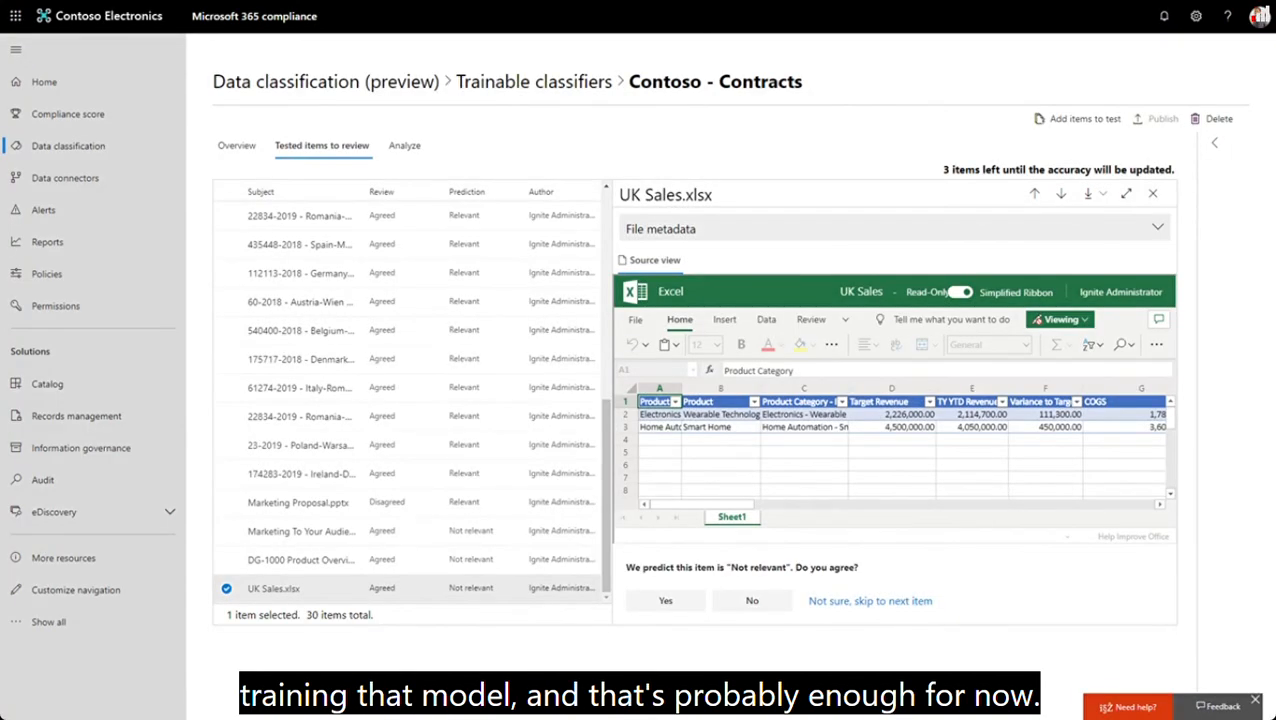
pyautogui.click(237, 146)
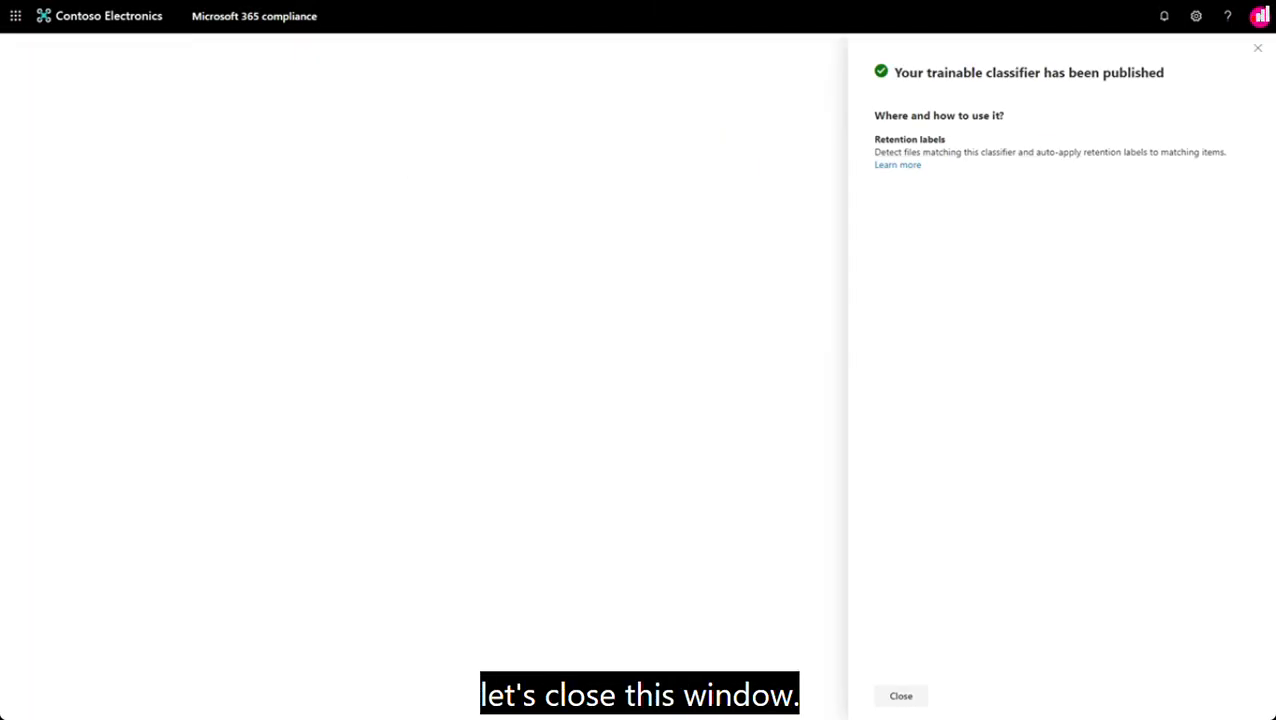
pyautogui.press('Escape')
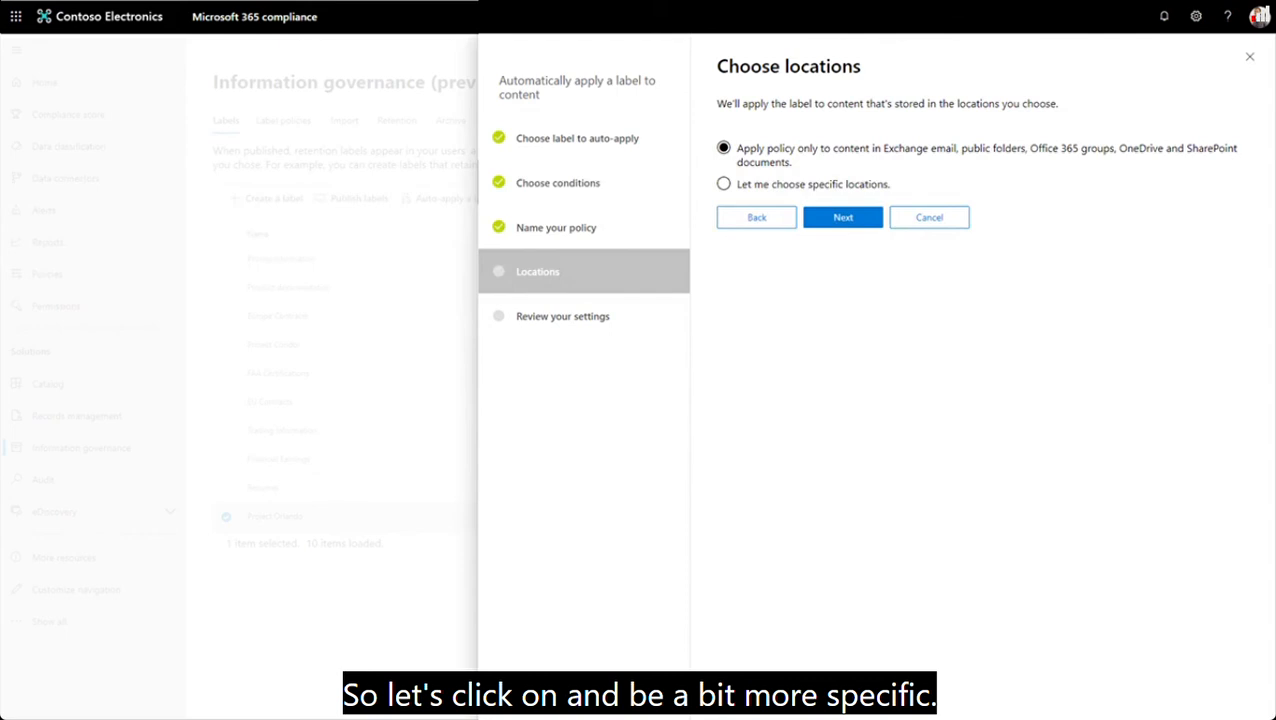
# - Set the label auto-apply policy to use specifically chosen locations
pyautogui.click(724, 184)
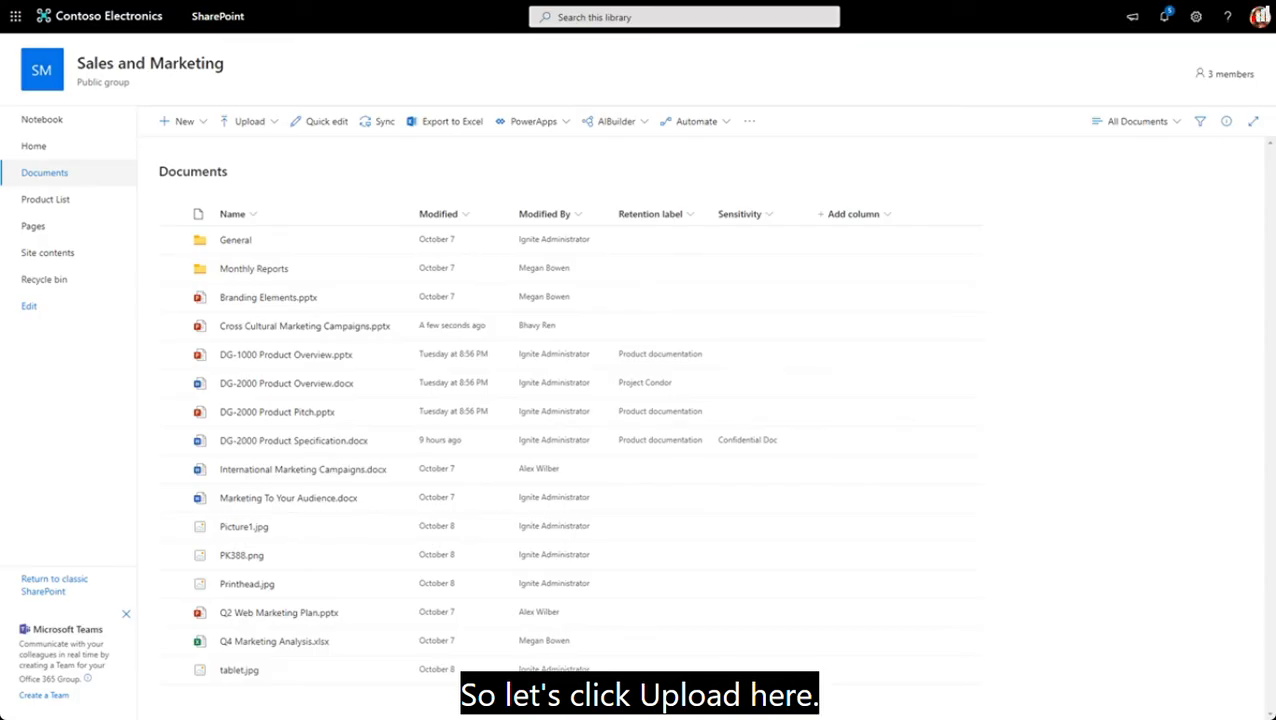
# - In SharePoint, upload the file Contract Notice.docx to the Sales and Marketing document library
pyautogui.click(249, 121)
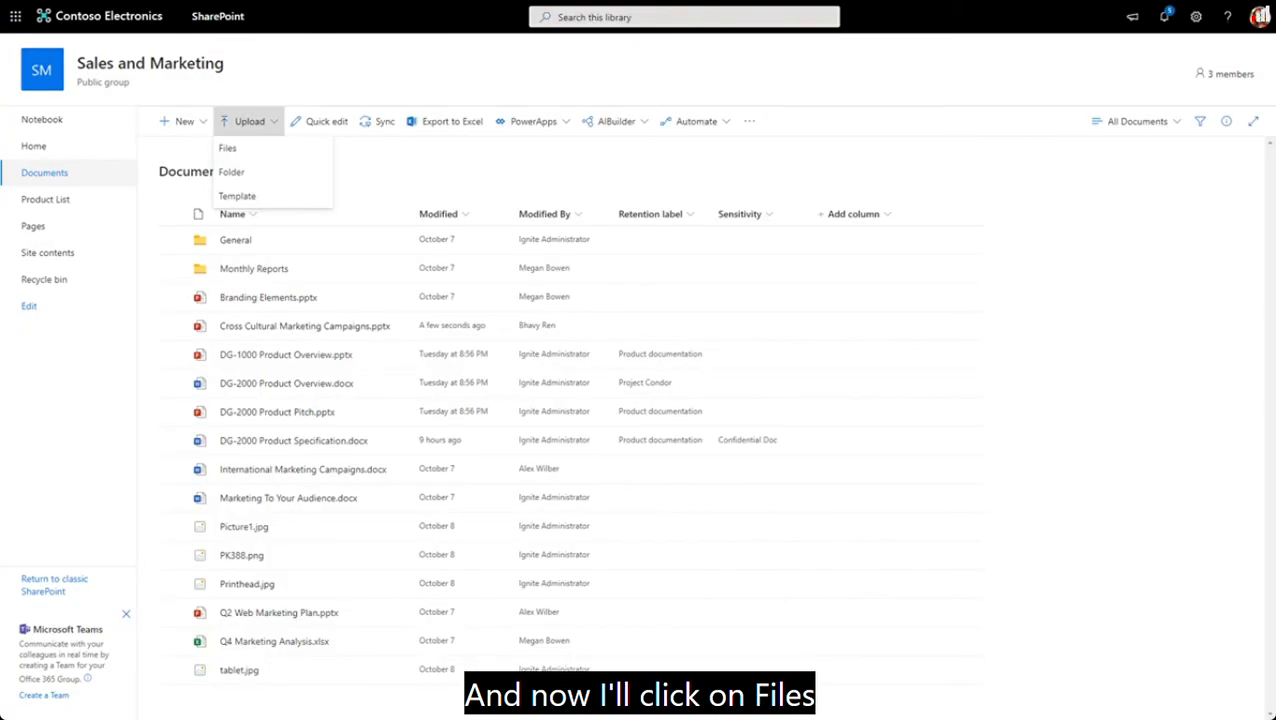
pyautogui.click(227, 148)
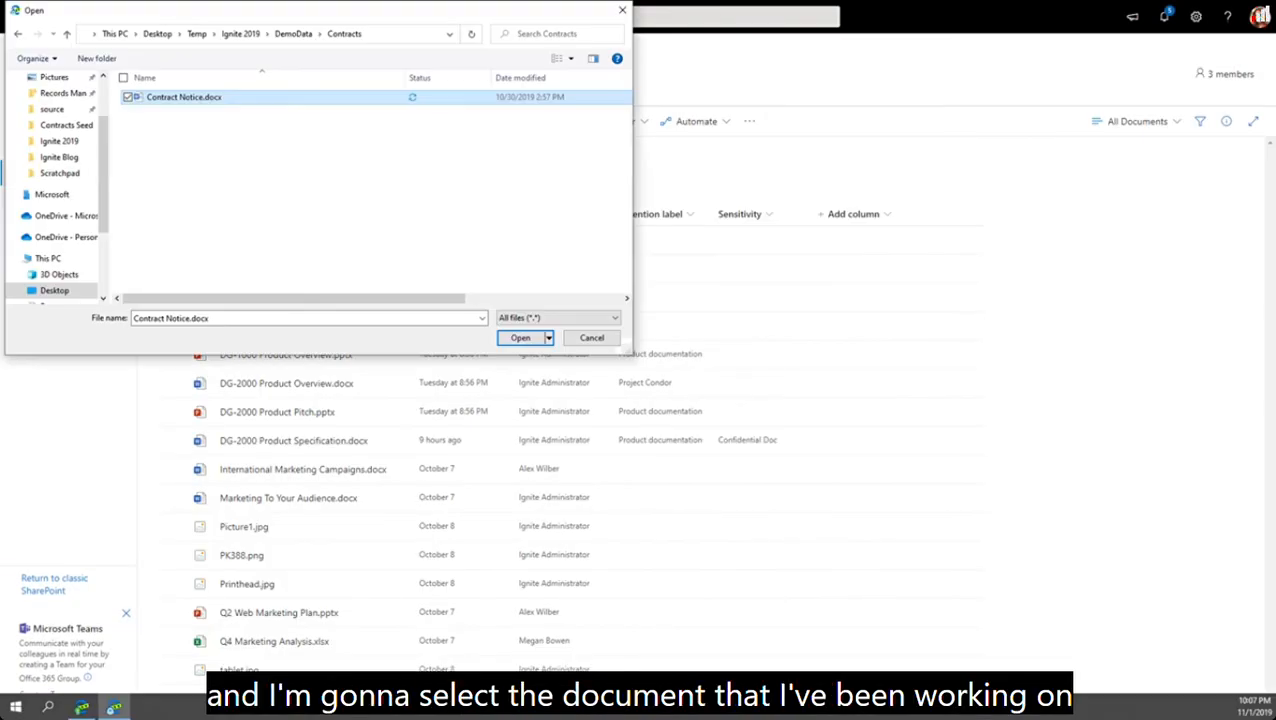
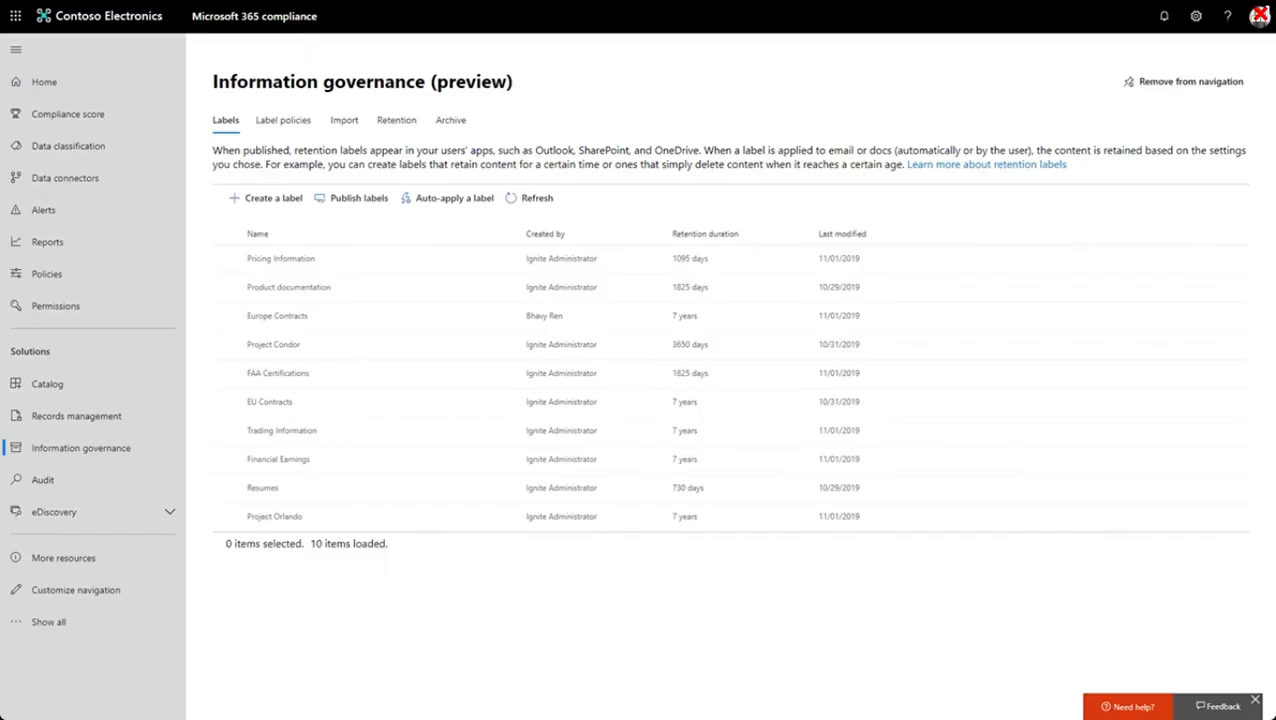
# - Explore the items labelled Project Orlando in the scignite19 SharePoint location and preview the document 66852-2018 - Ireland-Dublin Security Guard and Reception Switchboard services
pyautogui.click(274, 517)
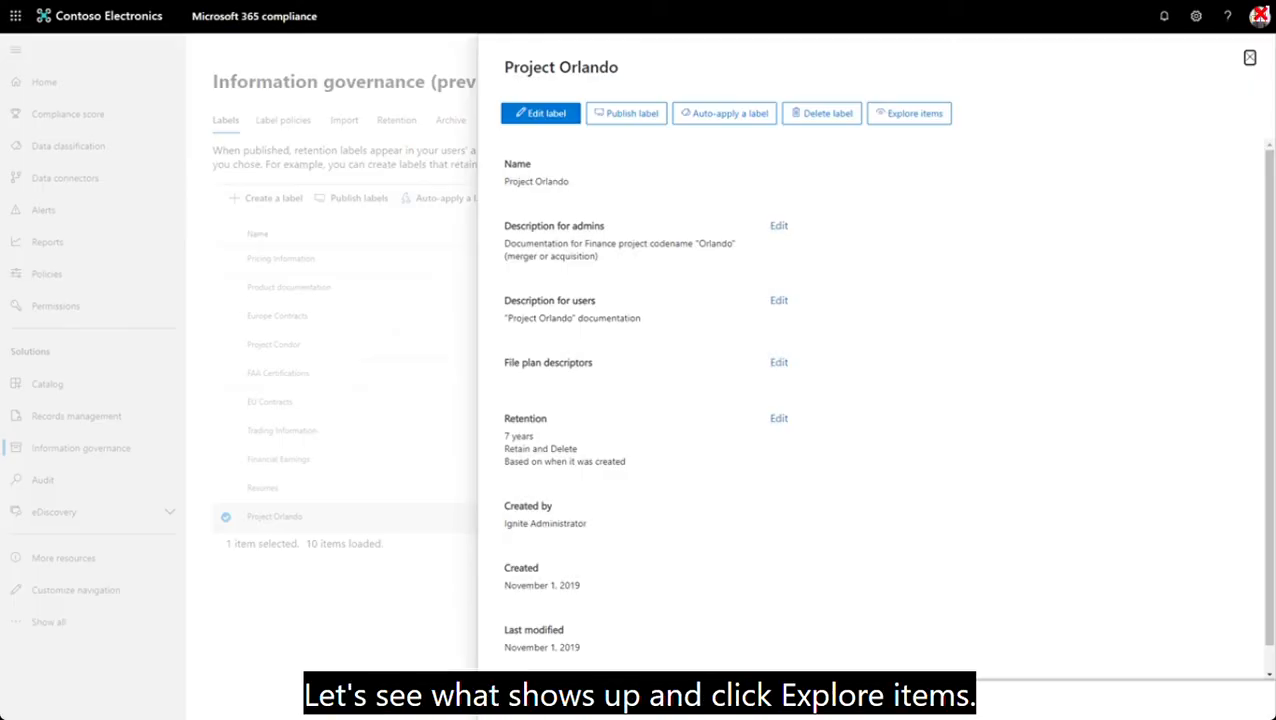
pyautogui.click(909, 113)
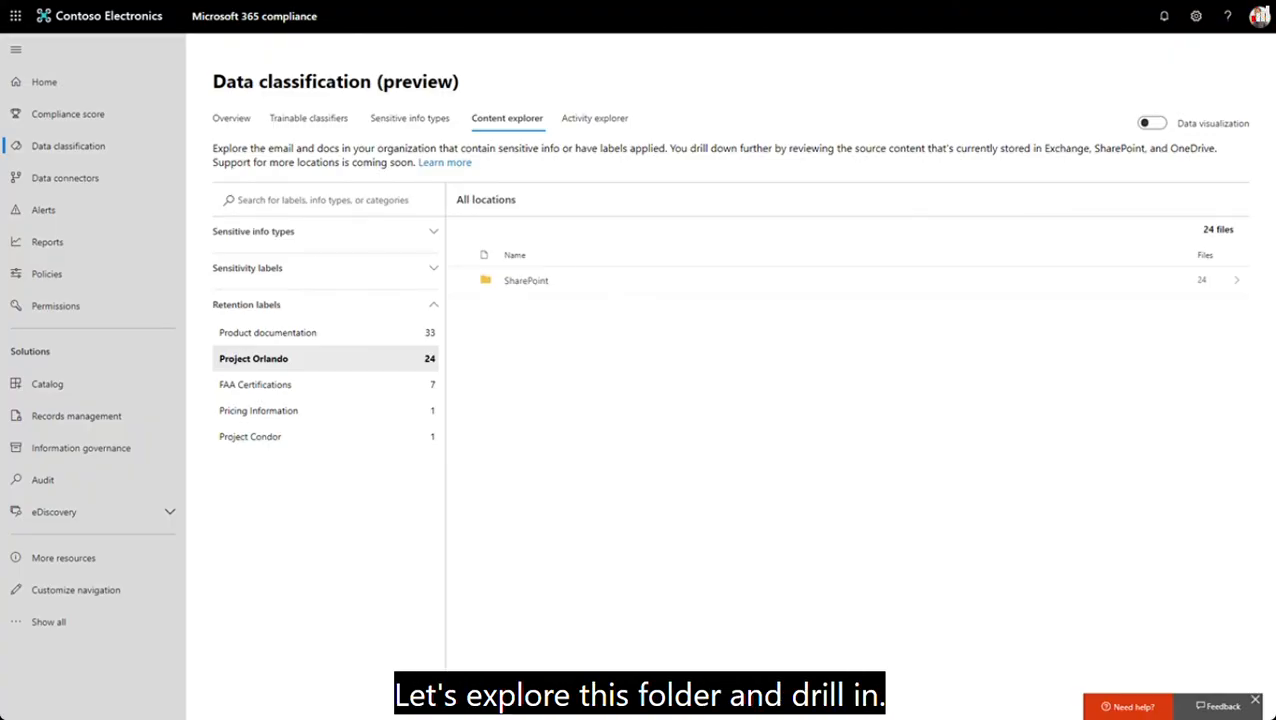
pyautogui.click(526, 281)
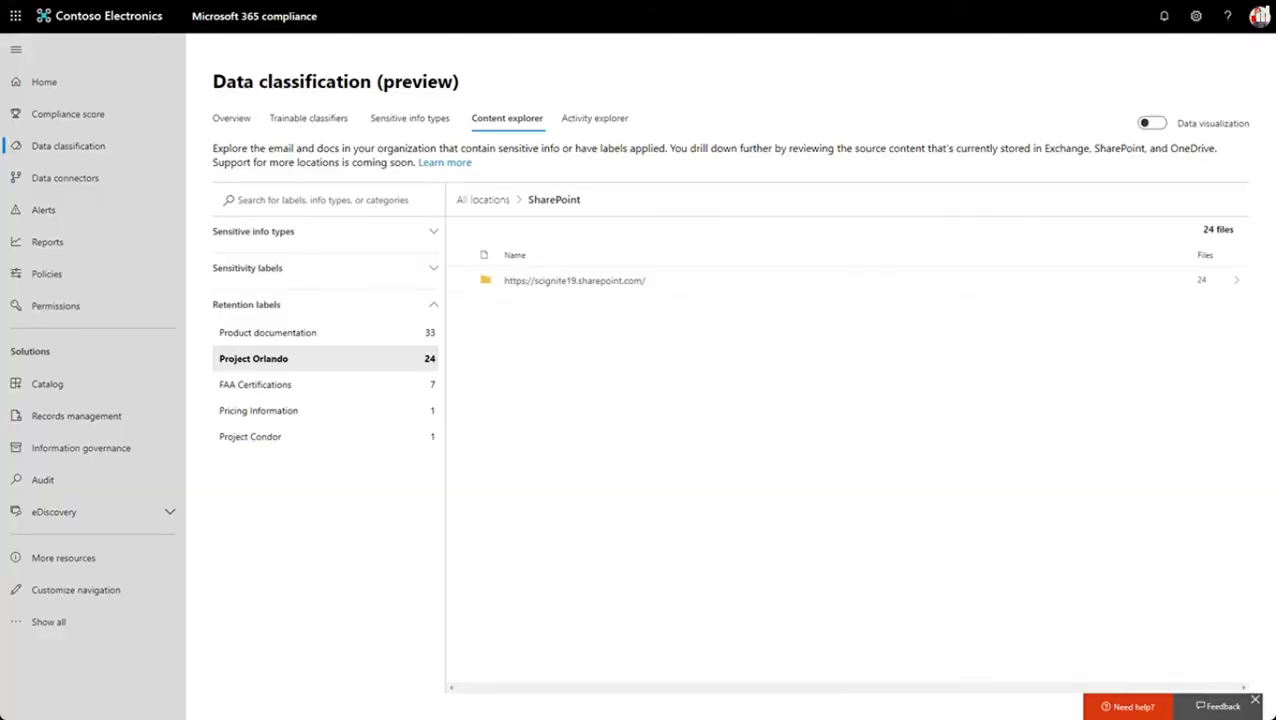
pyautogui.click(574, 281)
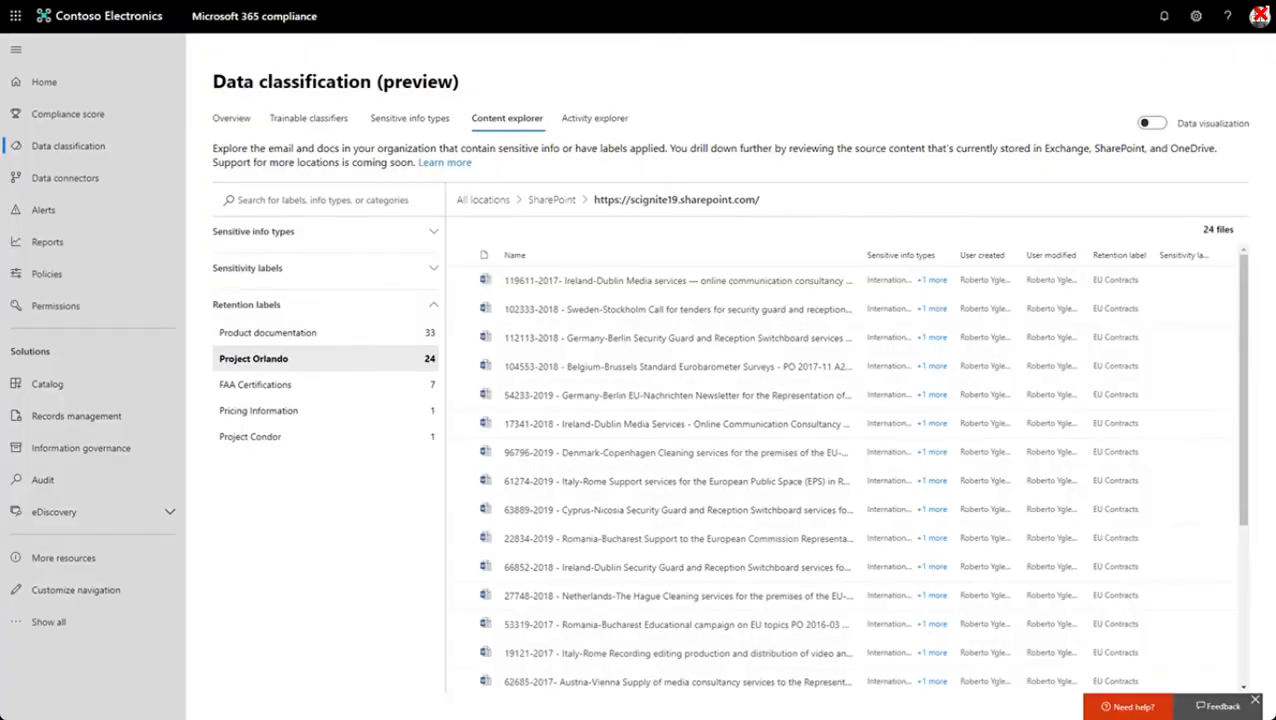
pyautogui.click(678, 567)
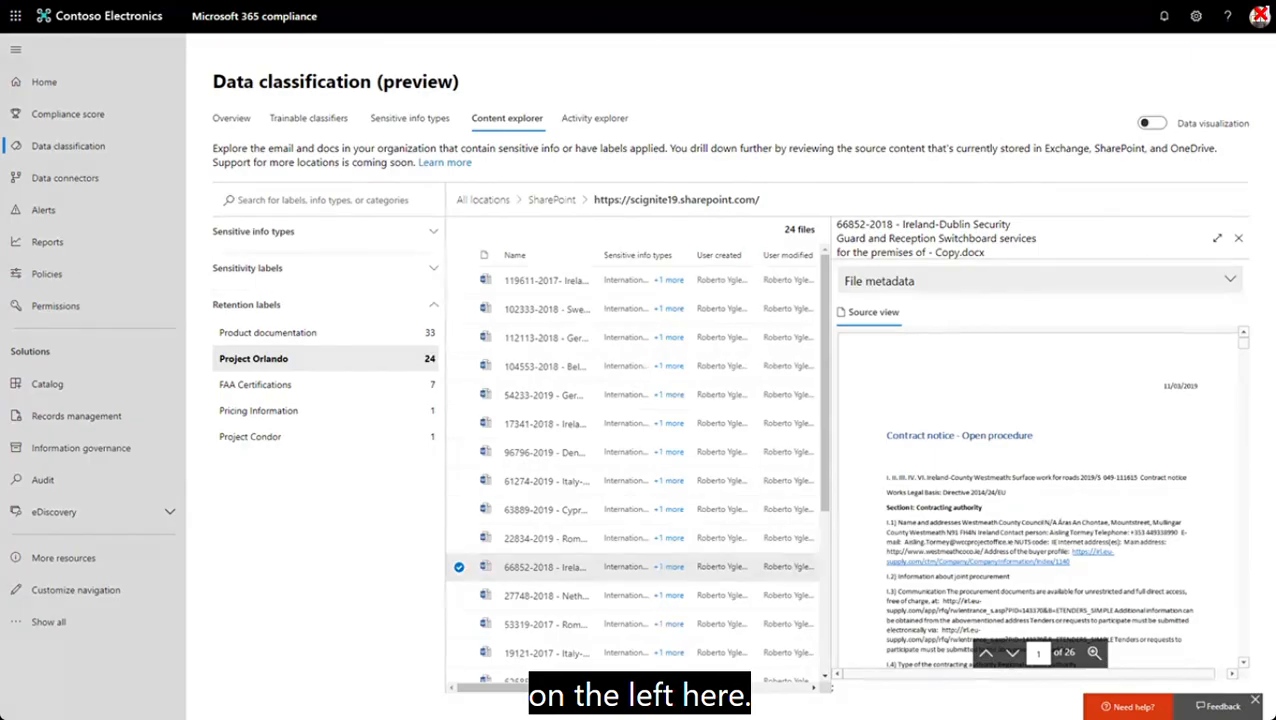
# - Return to Information governance and view the retention labels' disposition list
pyautogui.click(81, 448)
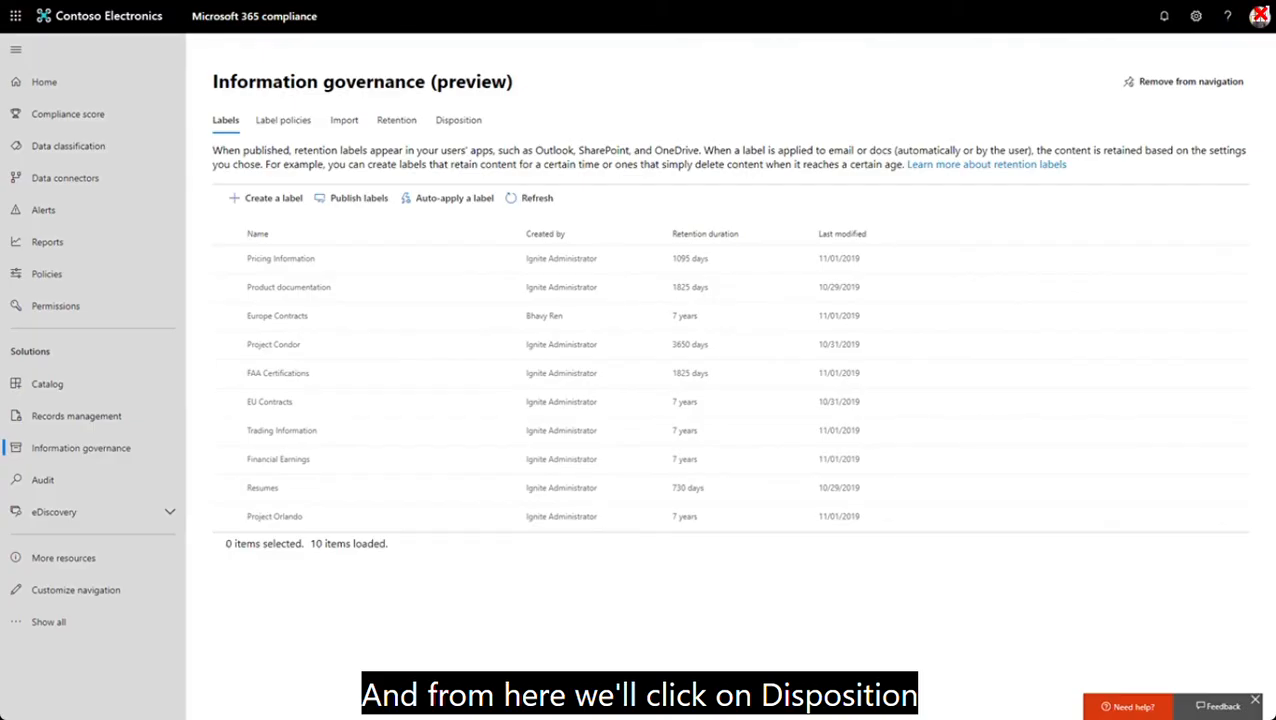
pyautogui.click(459, 120)
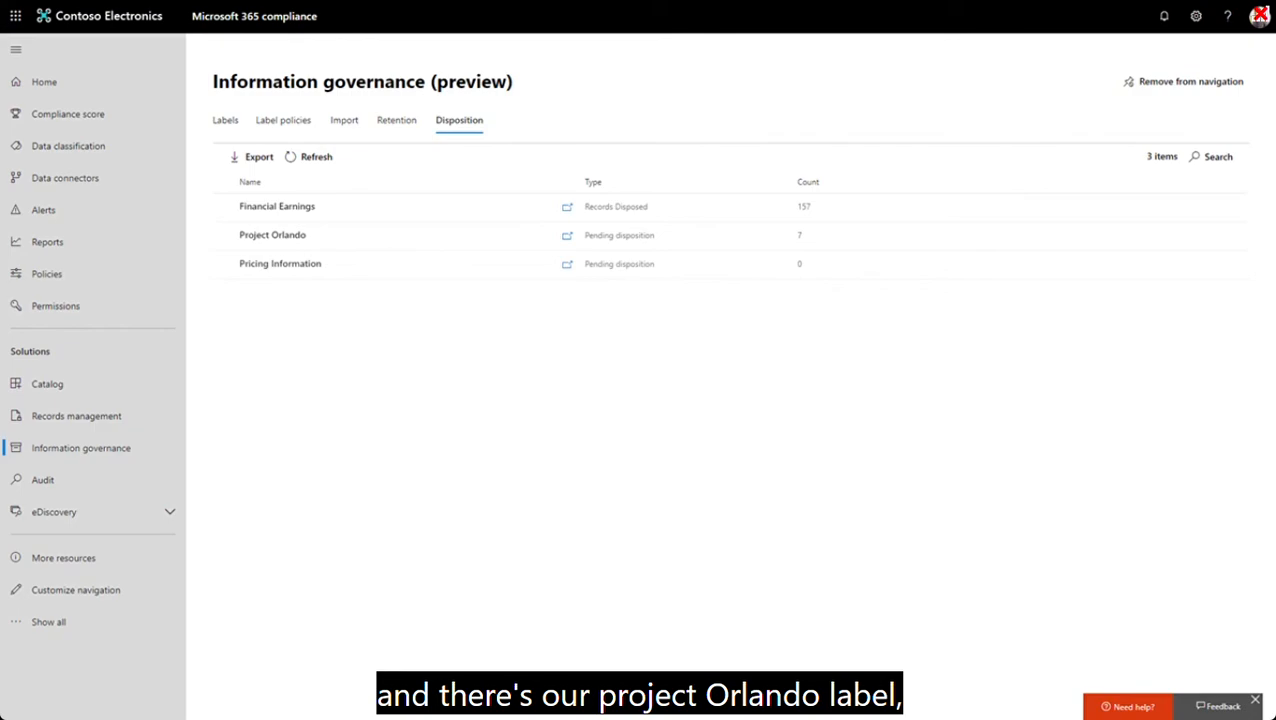
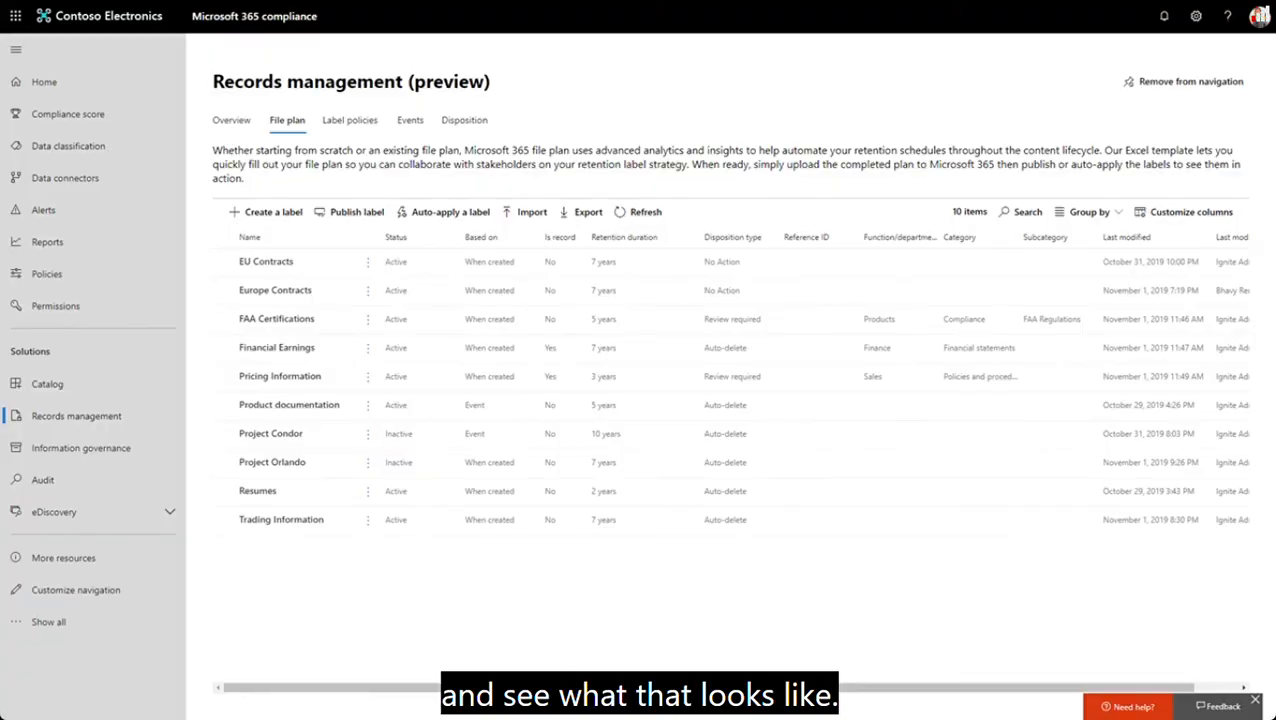
# - Import the file plan from FilePlanImport_Contoso.csv in the DemoData folder into Records management
pyautogui.click(525, 212)
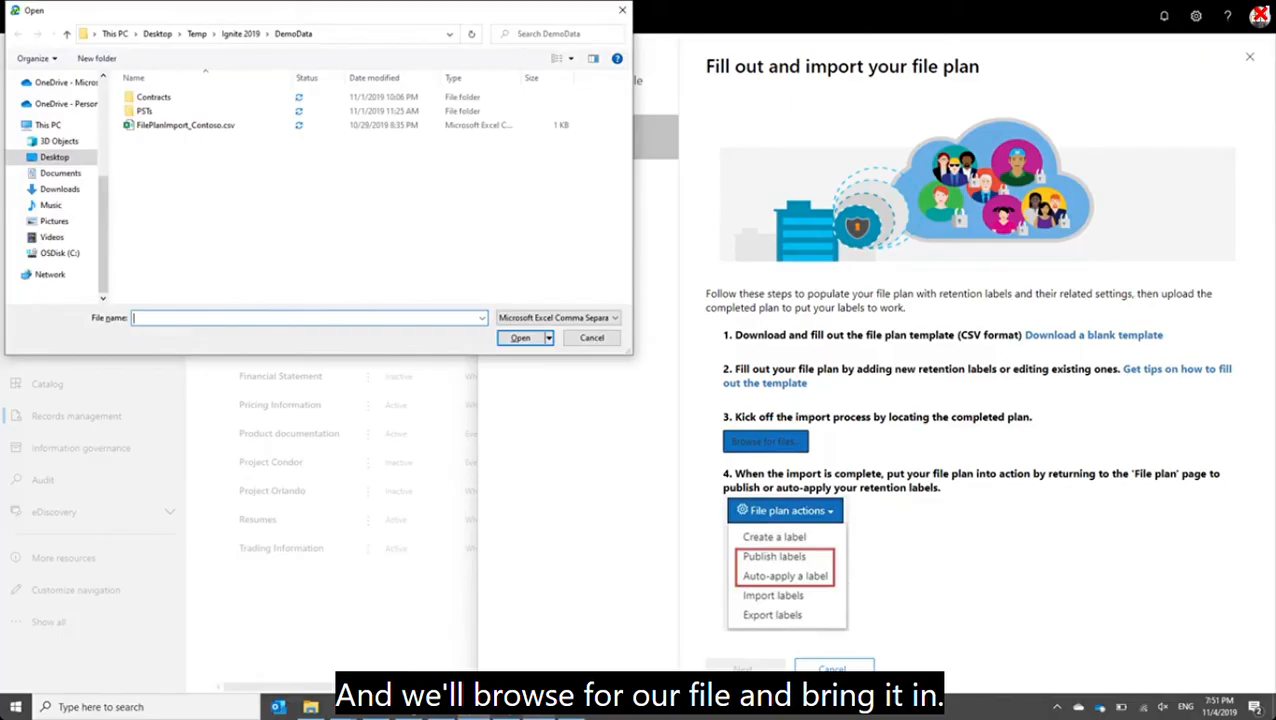
pyautogui.click(185, 125)
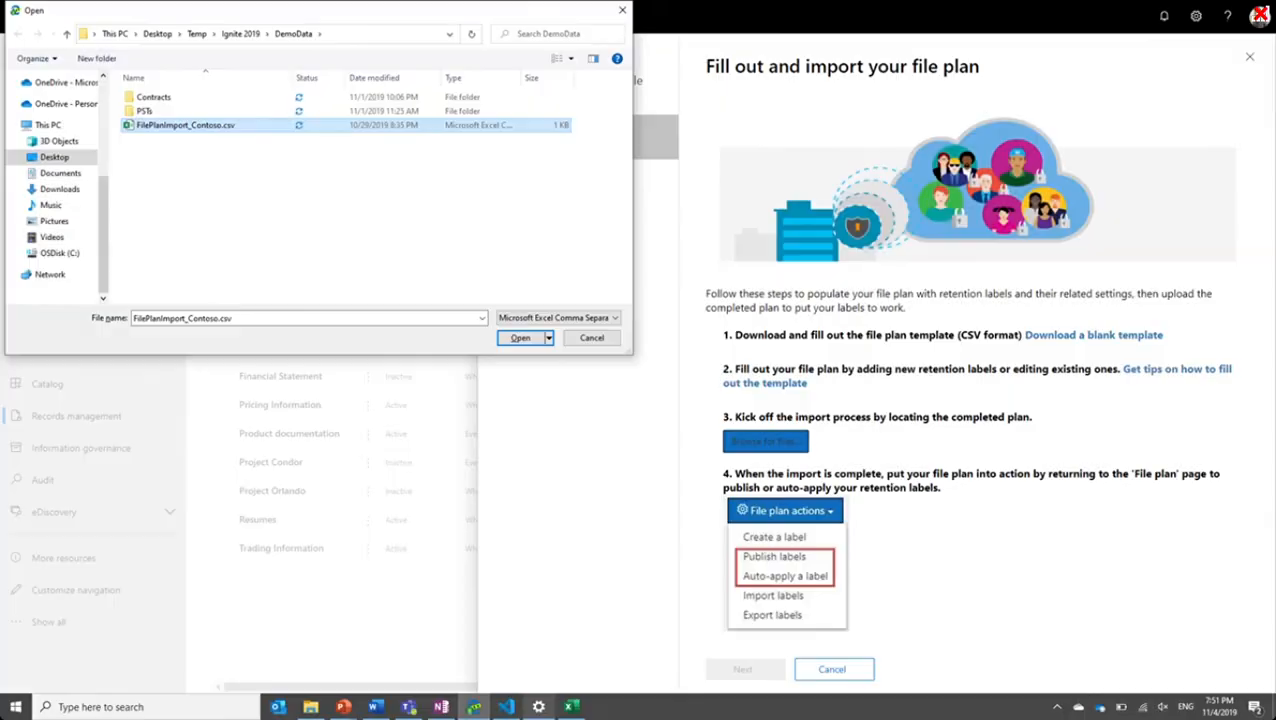
pyautogui.press('Return')
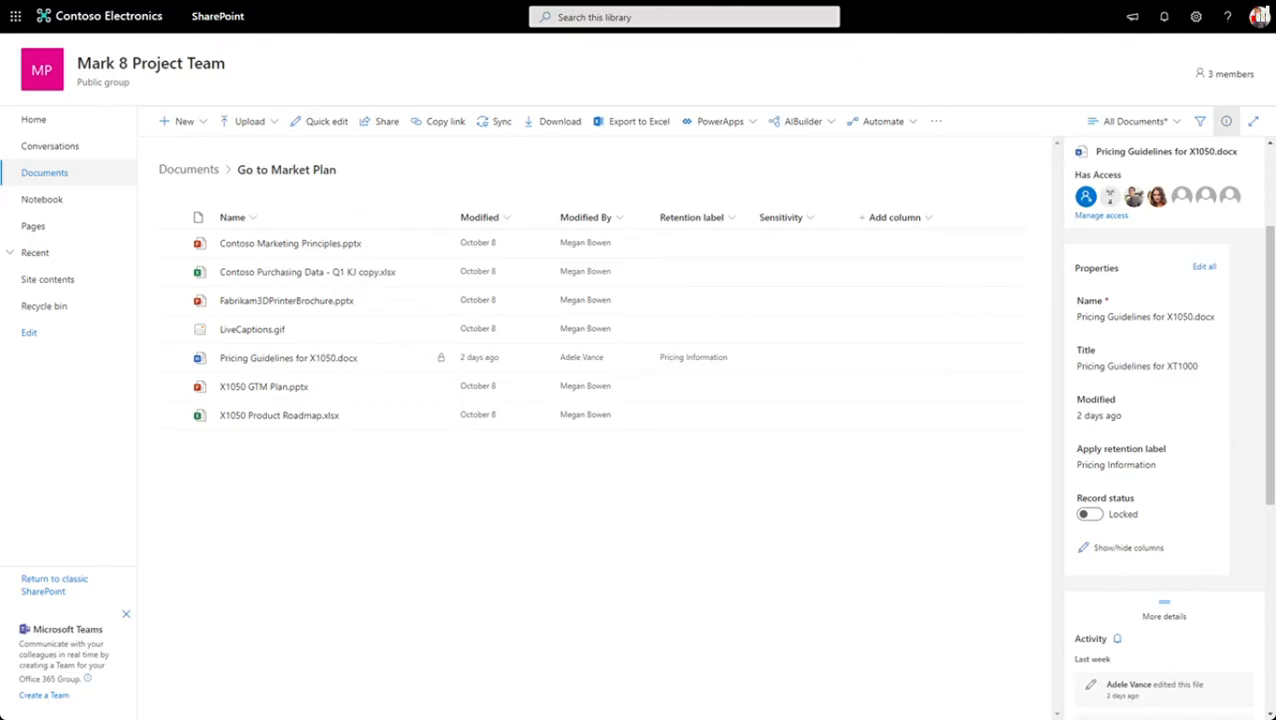
# - In the Mark 8 Project Team SharePoint site, unlock the record Pricing Guidelines for X1050.docx and open its version history
pyautogui.click(172, 358)
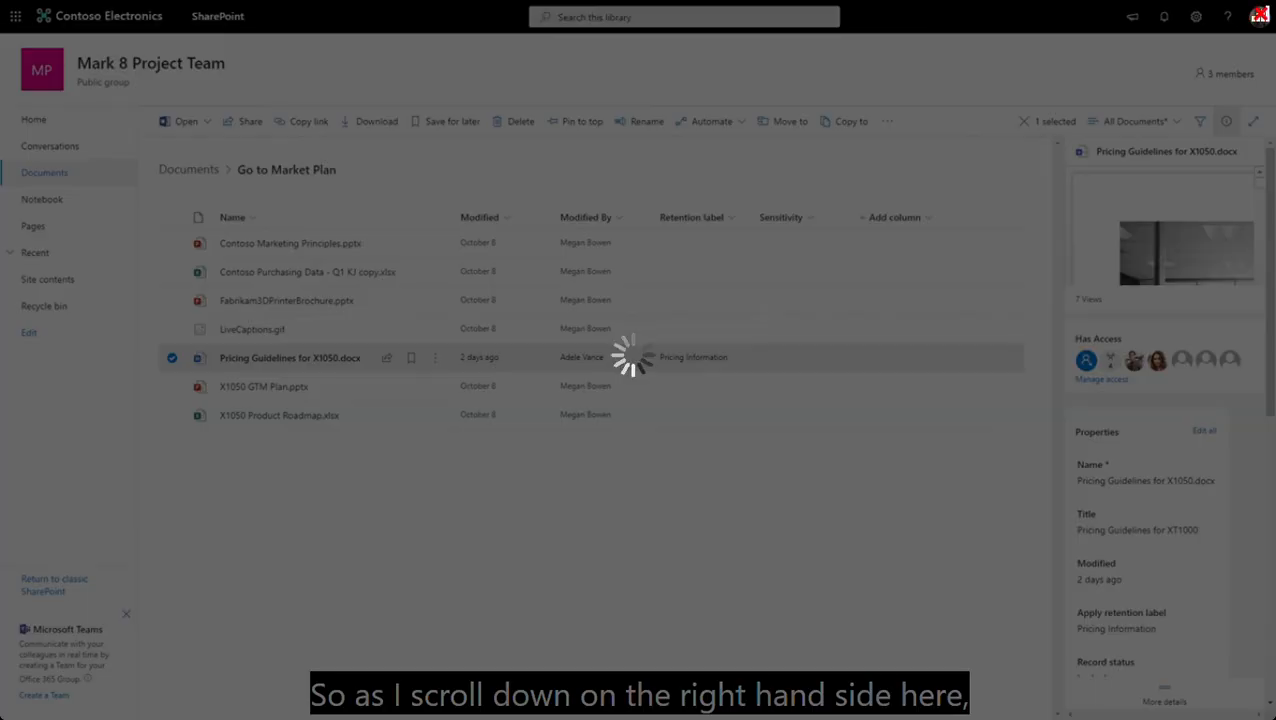
pyautogui.scroll(-2, 1165, 420)
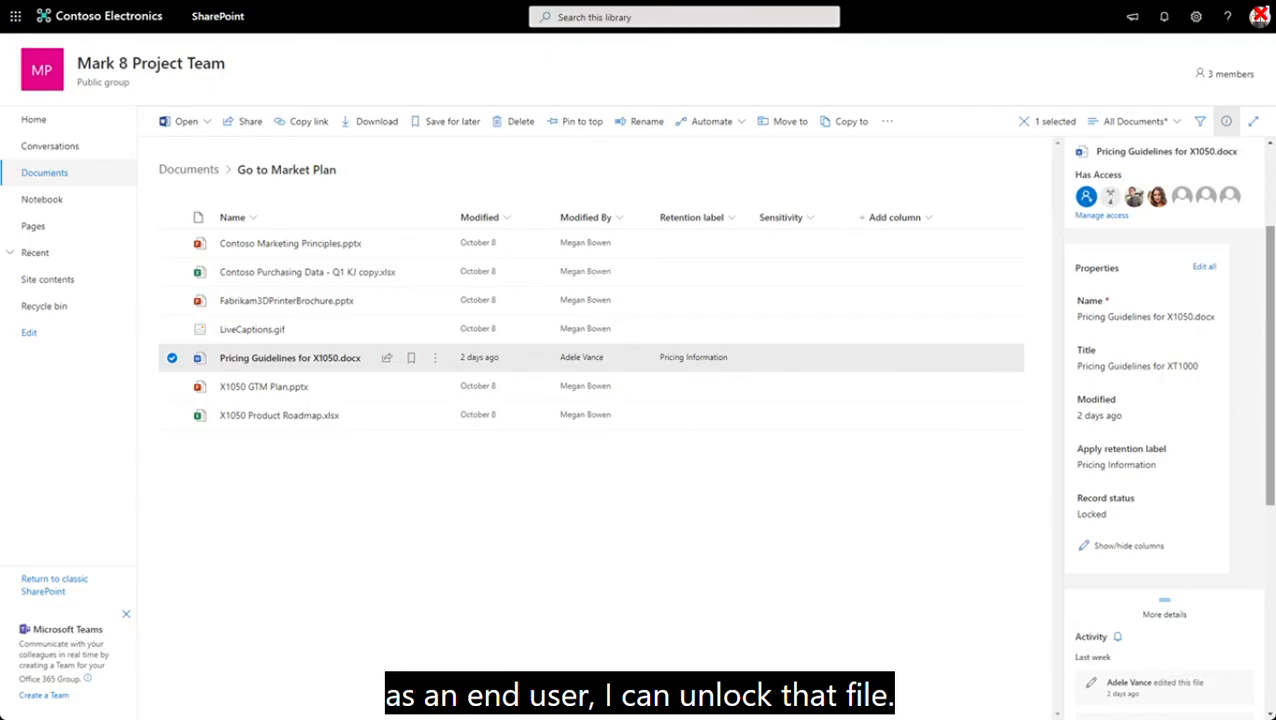
pyautogui.click(1091, 514)
pyautogui.click(1090, 514)
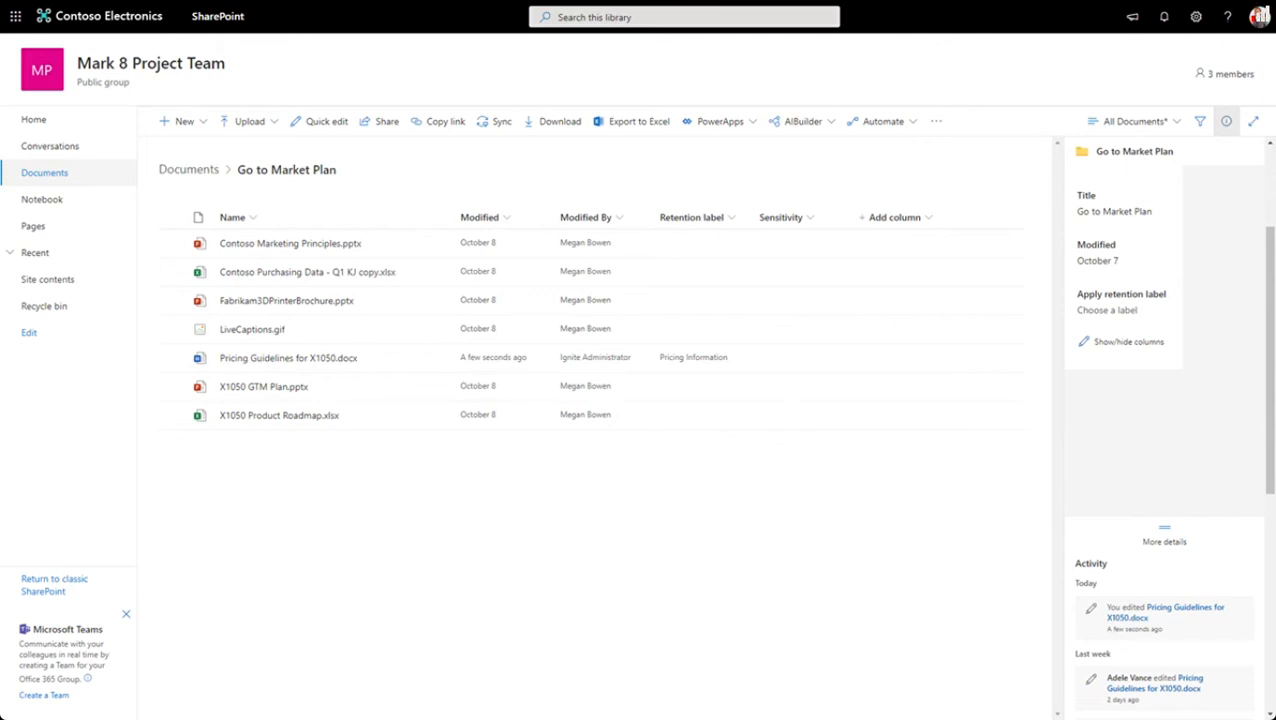
pyautogui.click(435, 358)
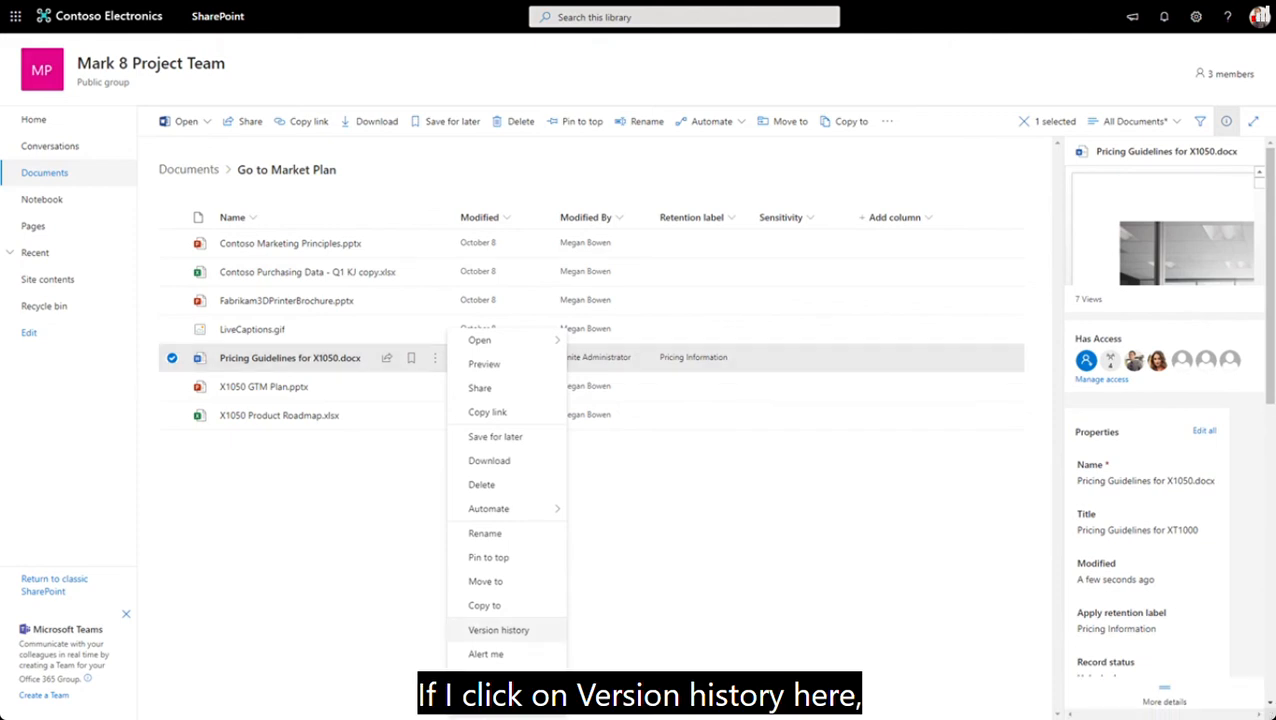
pyautogui.click(498, 630)
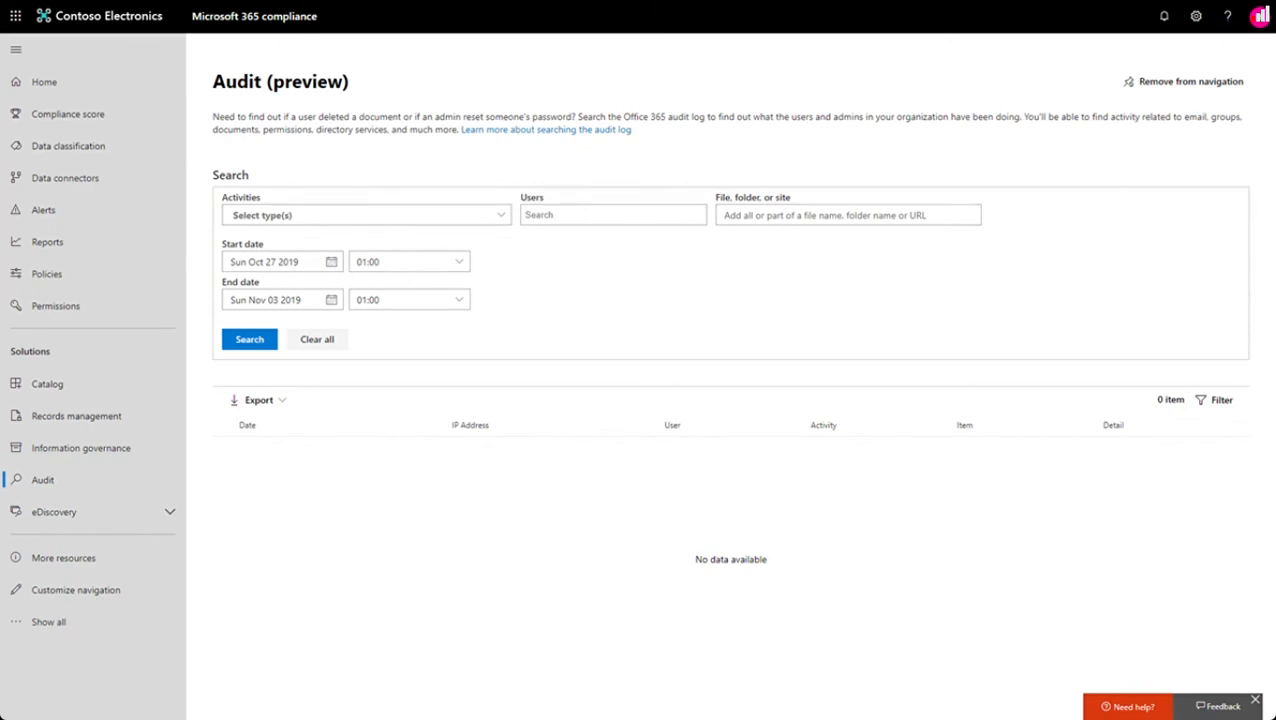
# - Search the compliance audit log for changed compliance policy labels, deleted record compliance policy labels, and record status changed to locked or unlocked
pyautogui.click(501, 215)
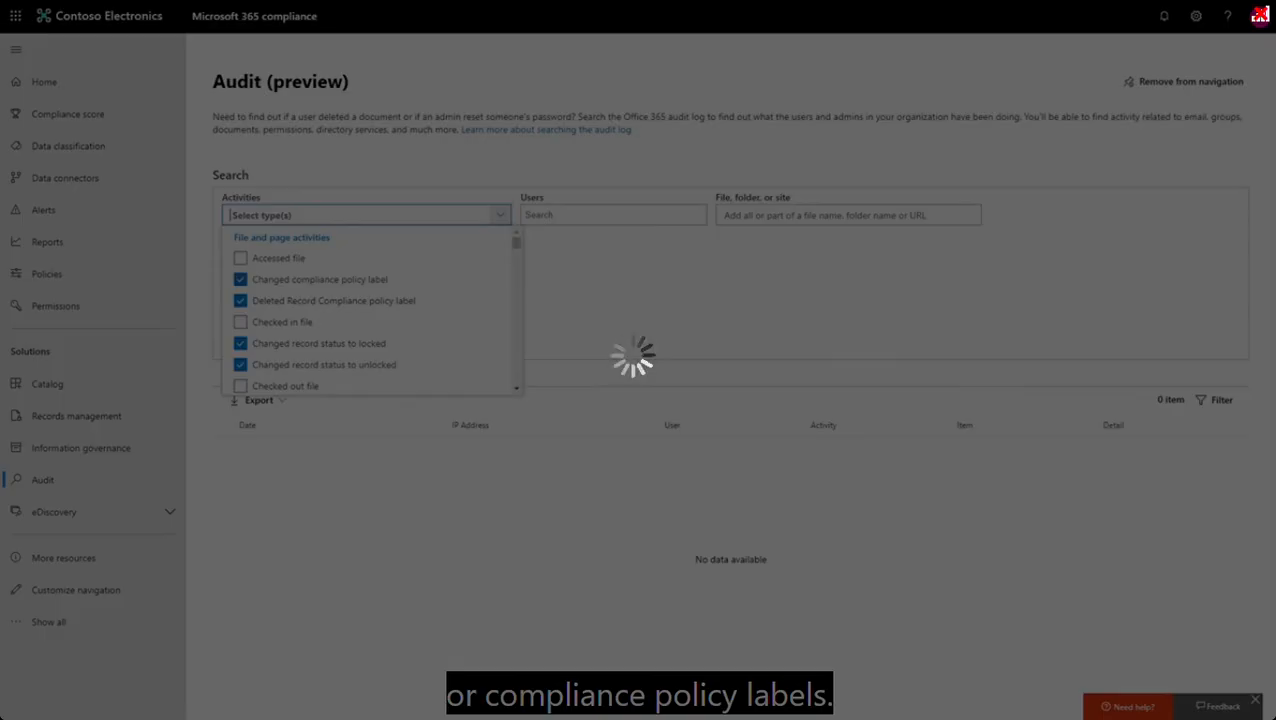
pyautogui.press('Escape')
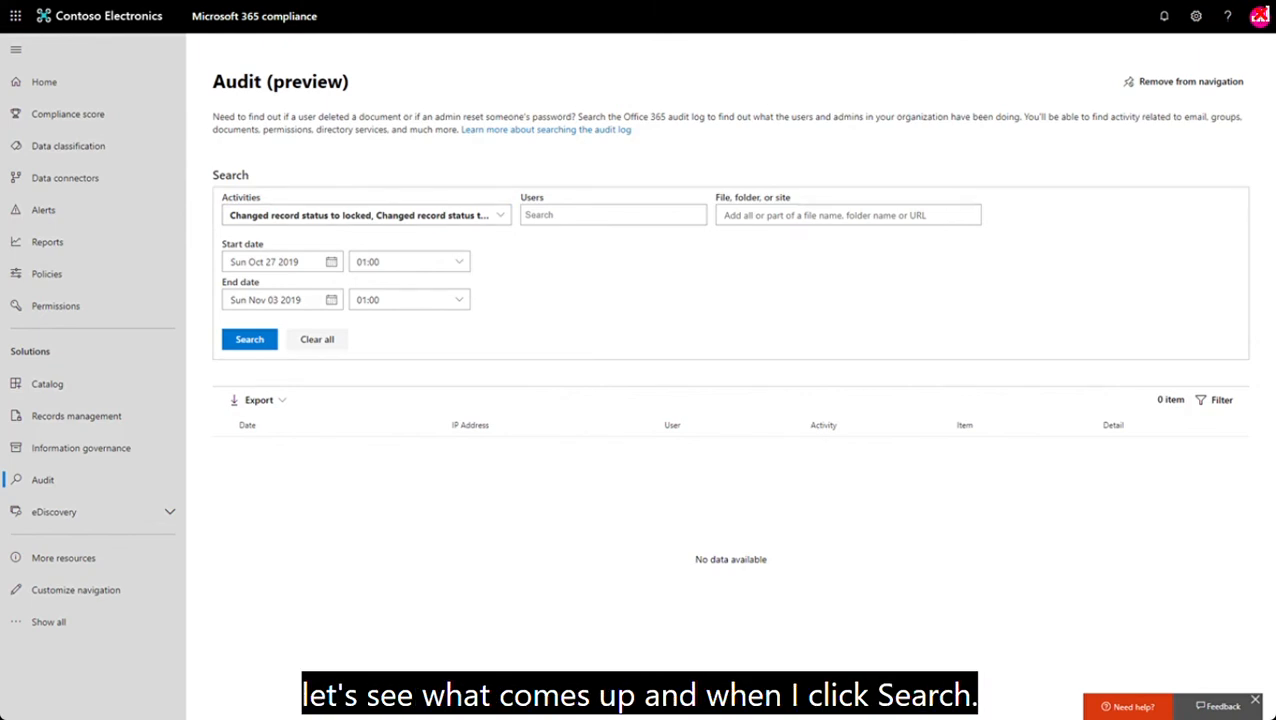
pyautogui.click(249, 339)
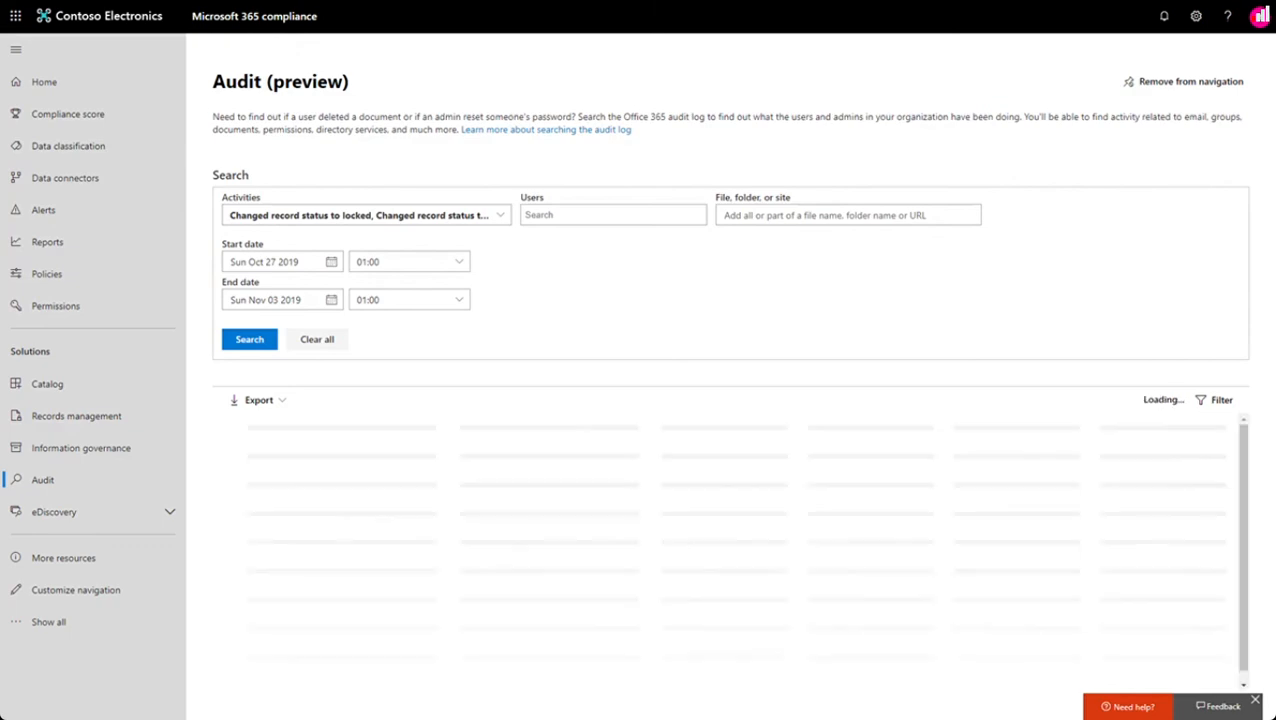